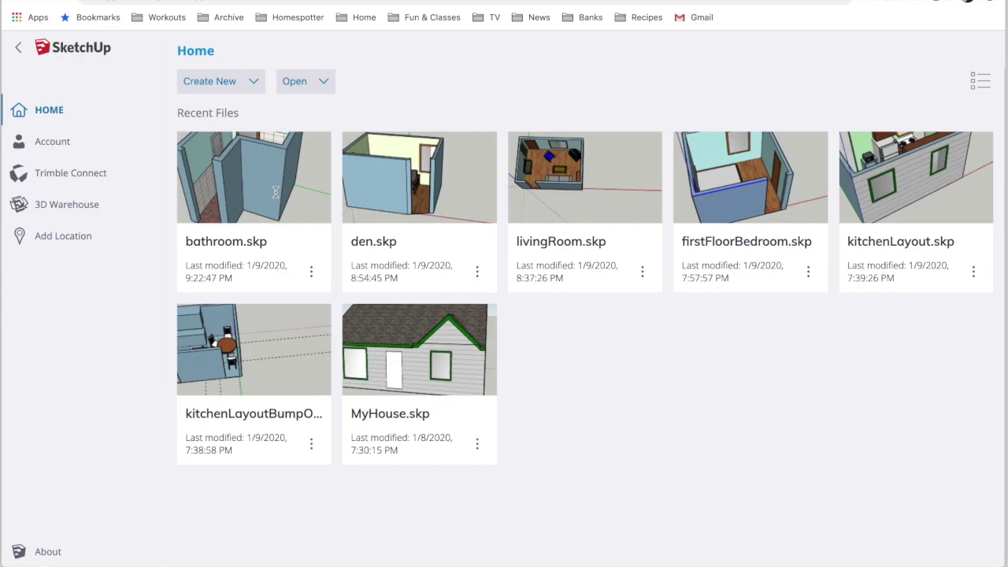
# - Start a new Simple Template - Feet and Inches model and delete the default person figure
pyautogui.click(246, 89)
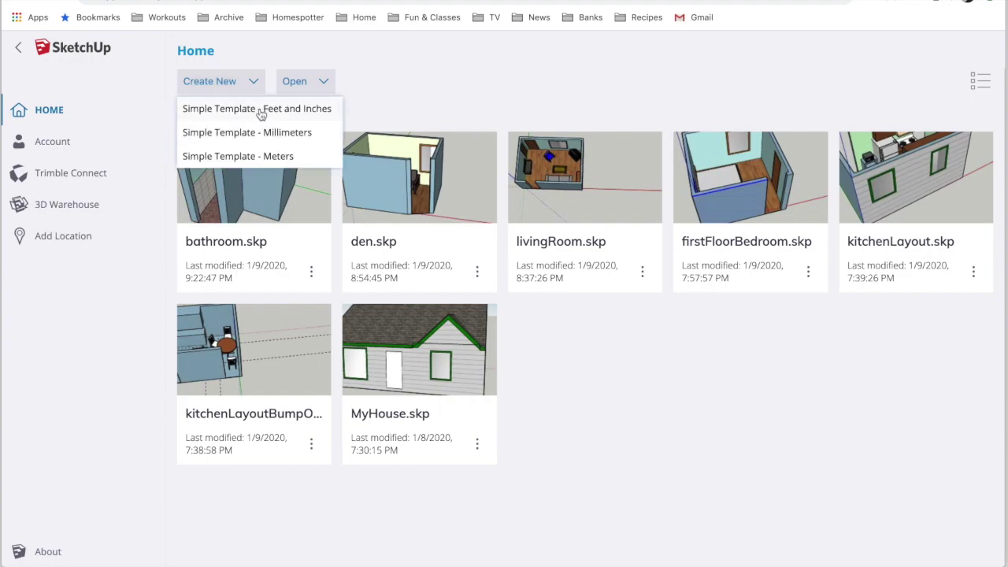
pyautogui.click(260, 110)
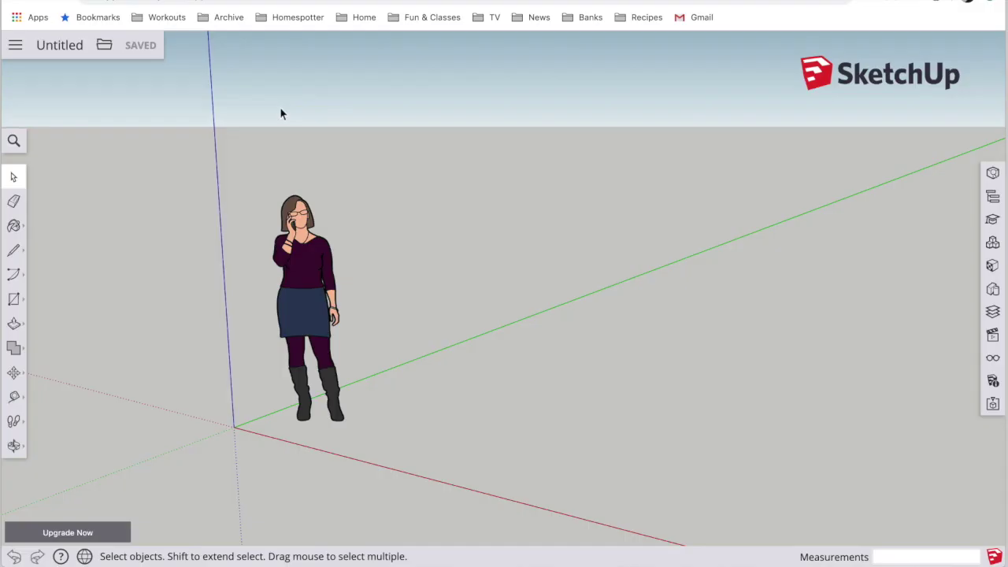
pyautogui.click(300, 253)
pyautogui.press('Delete')
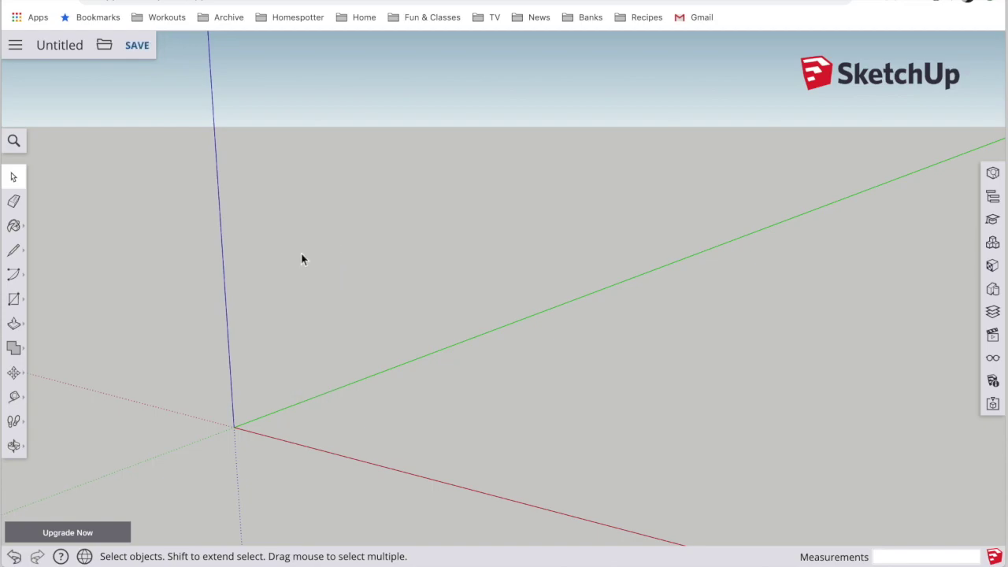
# - Insert firstFloorBedroom.skp from the Trimble Connect SketchUp project as a component
pyautogui.click(104, 48)
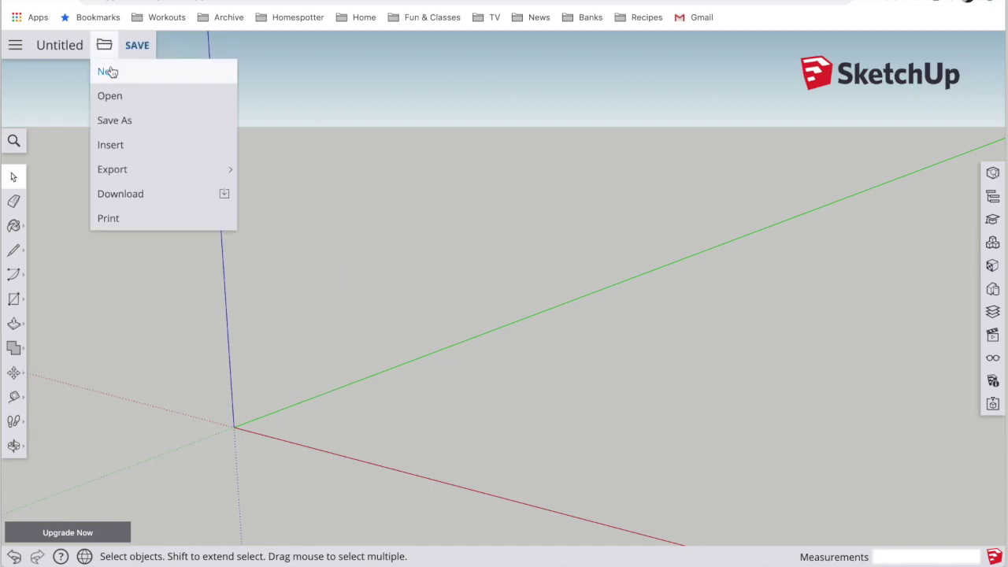
pyautogui.click(115, 145)
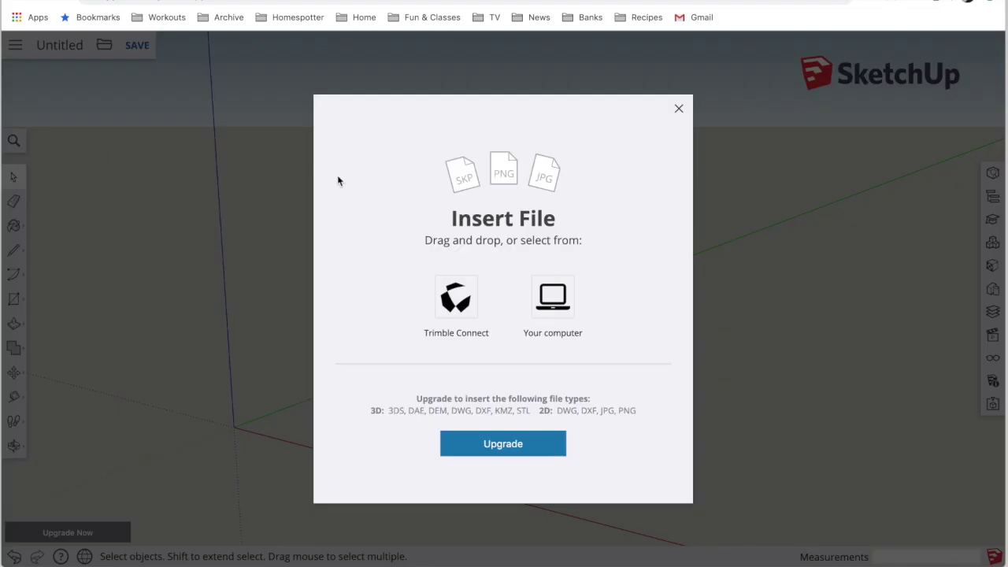
pyautogui.click(456, 299)
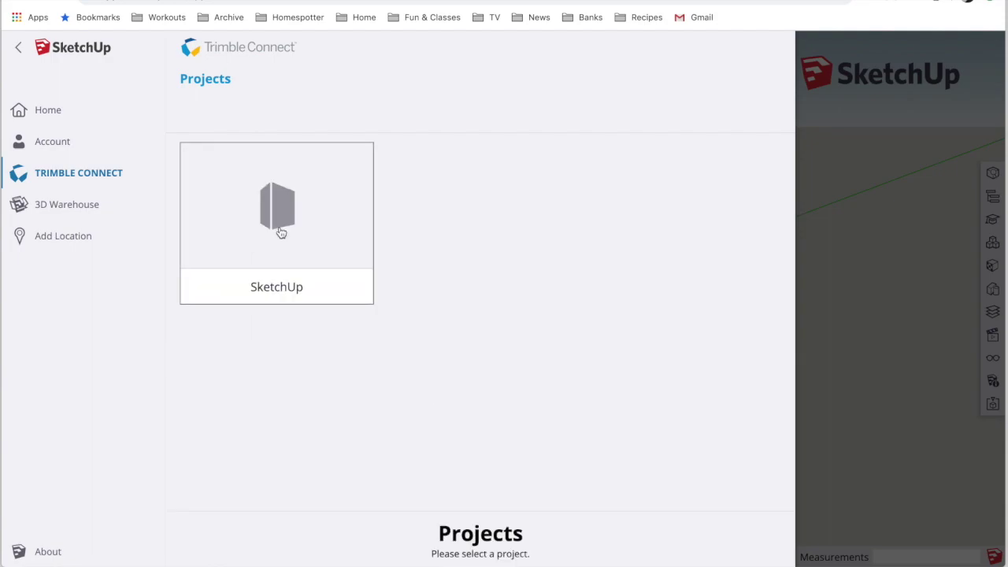
pyautogui.click(281, 232)
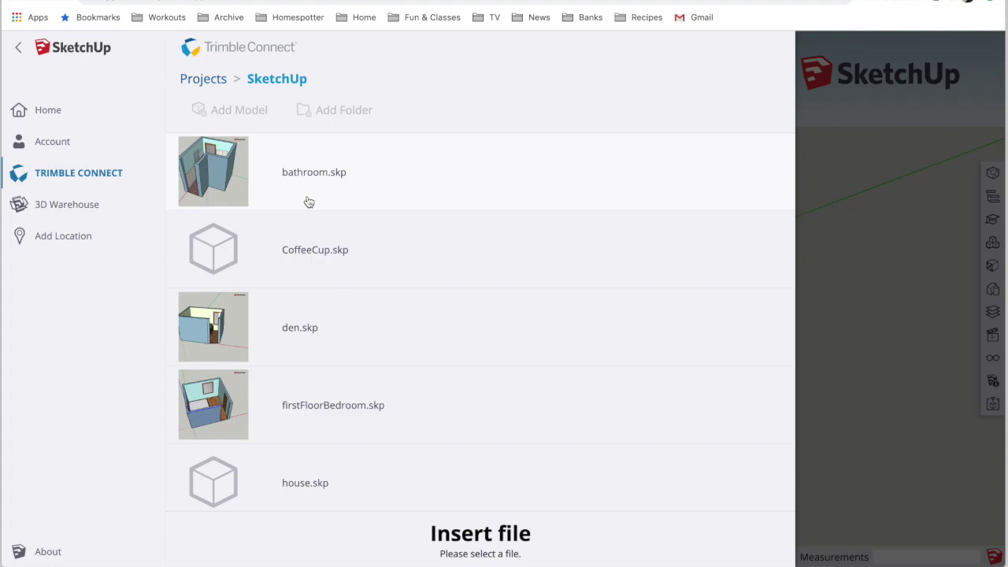
pyautogui.scroll(-3, 307, 243)
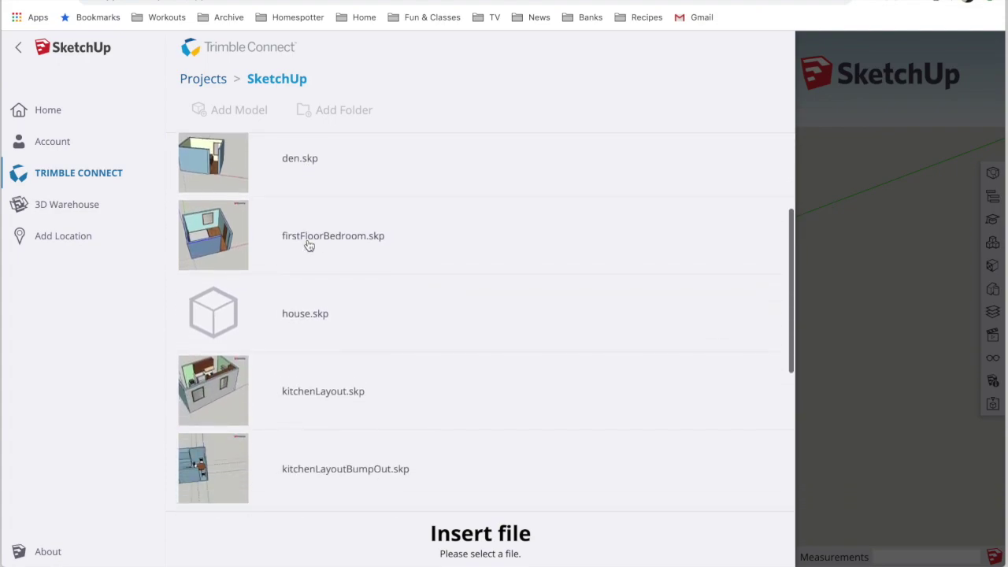
pyautogui.scroll(-1, 309, 246)
pyautogui.scroll(4, 309, 246)
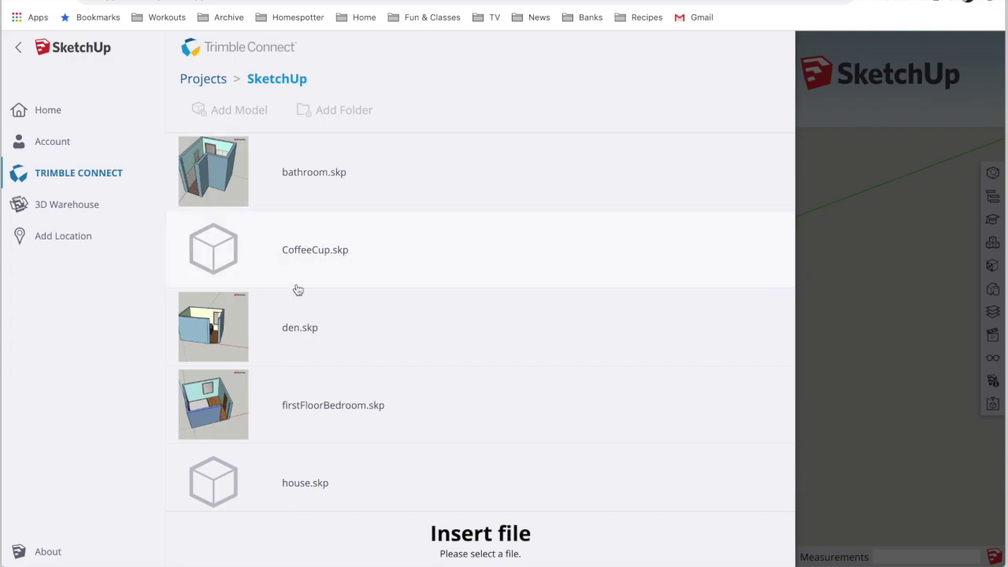
pyautogui.click(300, 406)
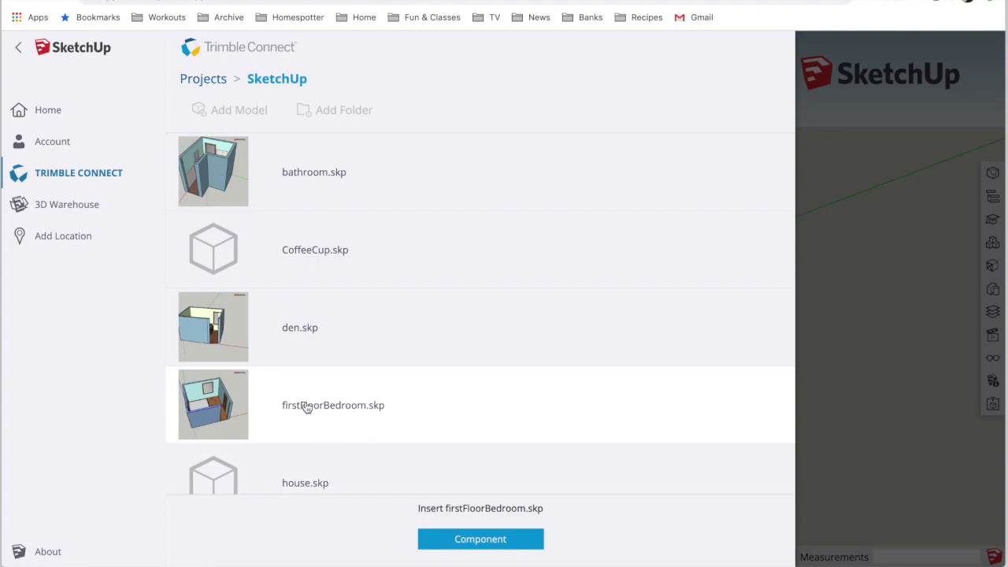
pyautogui.click(480, 538)
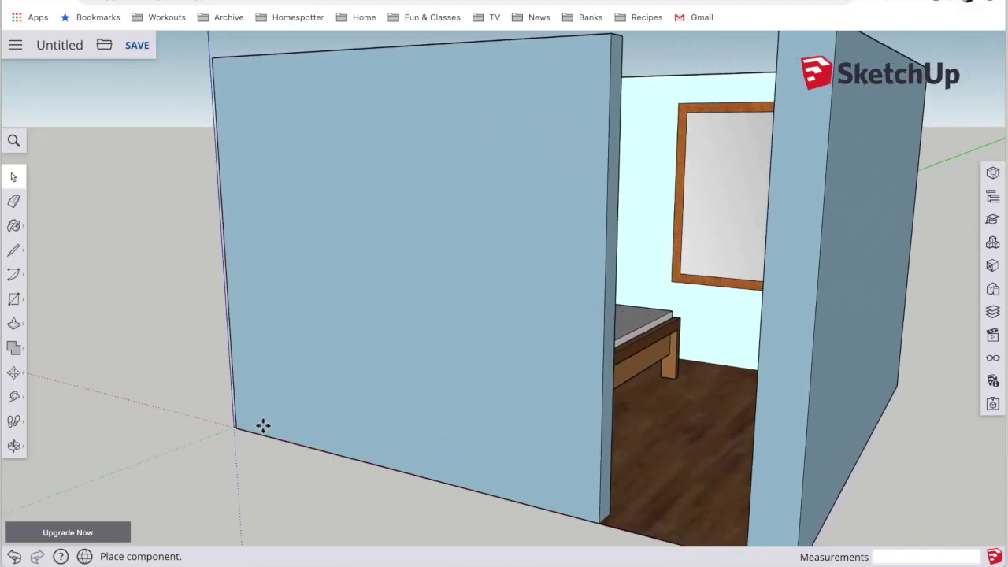
# - Place the bedroom component at the axes origin and view it from above
pyautogui.click(262, 425)
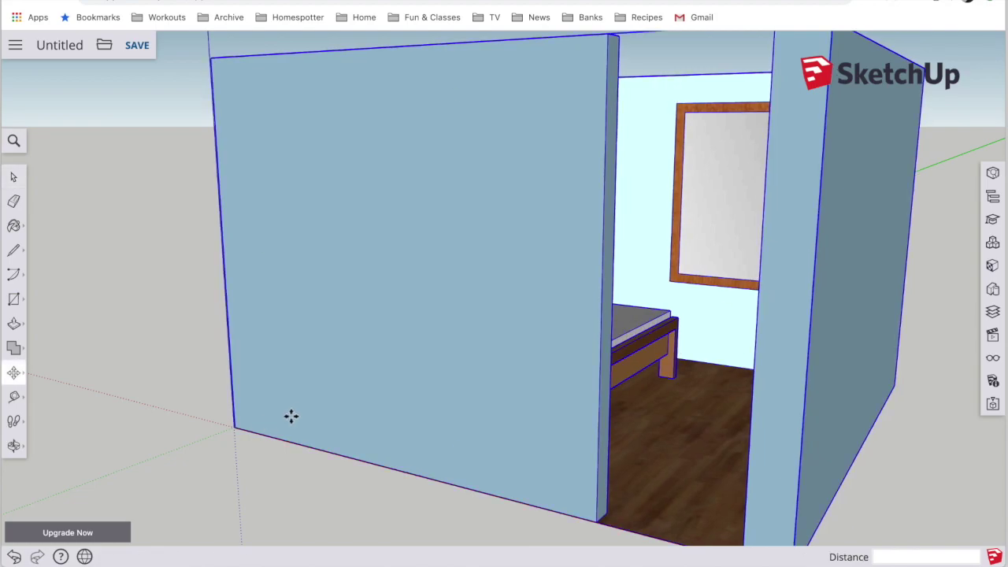
pyautogui.click(15, 446)
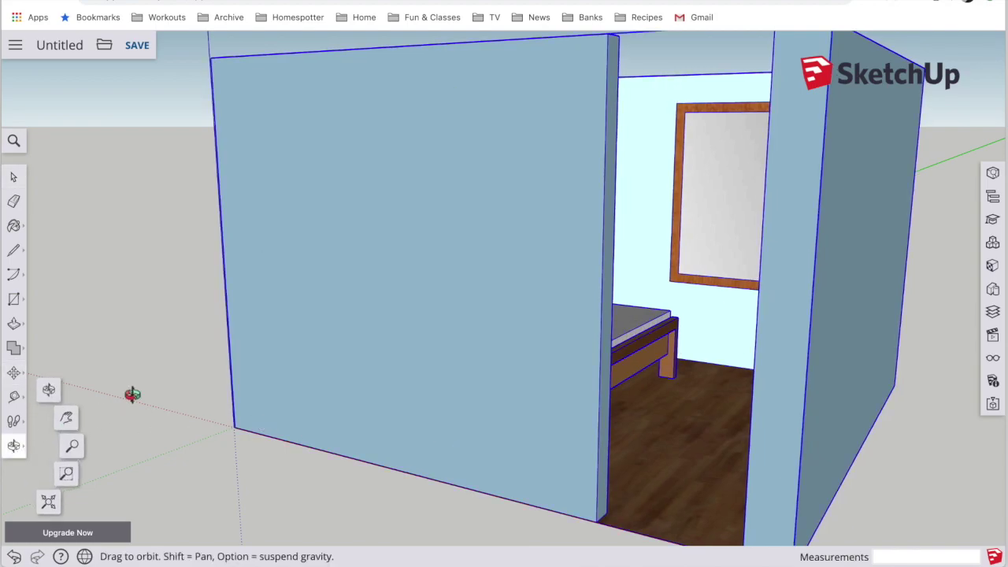
pyautogui.scroll(-5, 131, 394)
pyautogui.moveTo(203, 416); pyautogui.dragTo(349, 333)
# - Deselect the bedroom and open the File menu to insert another model
pyautogui.scroll(-5, 349, 333)
pyautogui.click(11, 175)
pyautogui.click(239, 271)
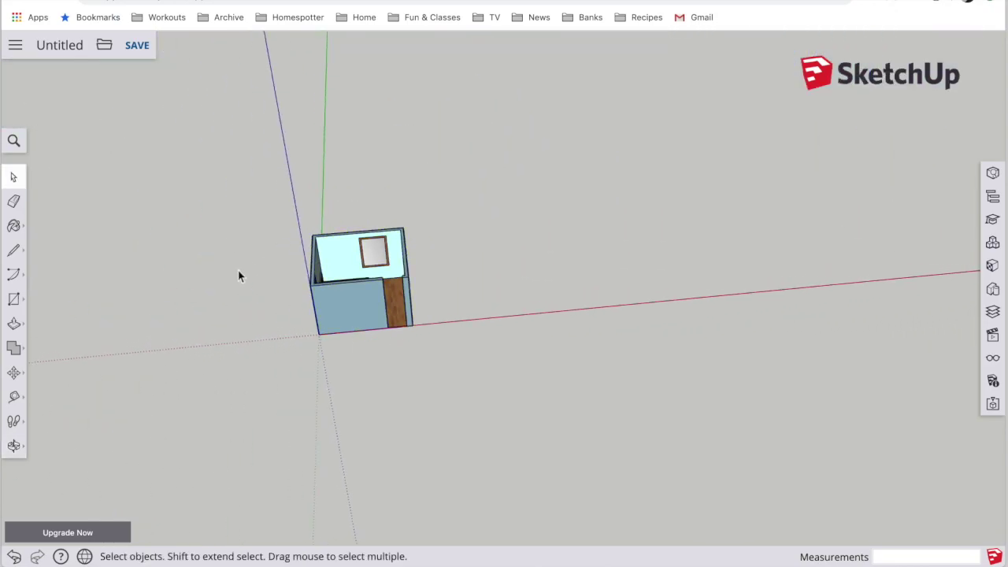
pyautogui.click(105, 46)
# - Insert den.skp from Trimble Connect as a component and set it down near the bedroom
pyautogui.click(118, 144)
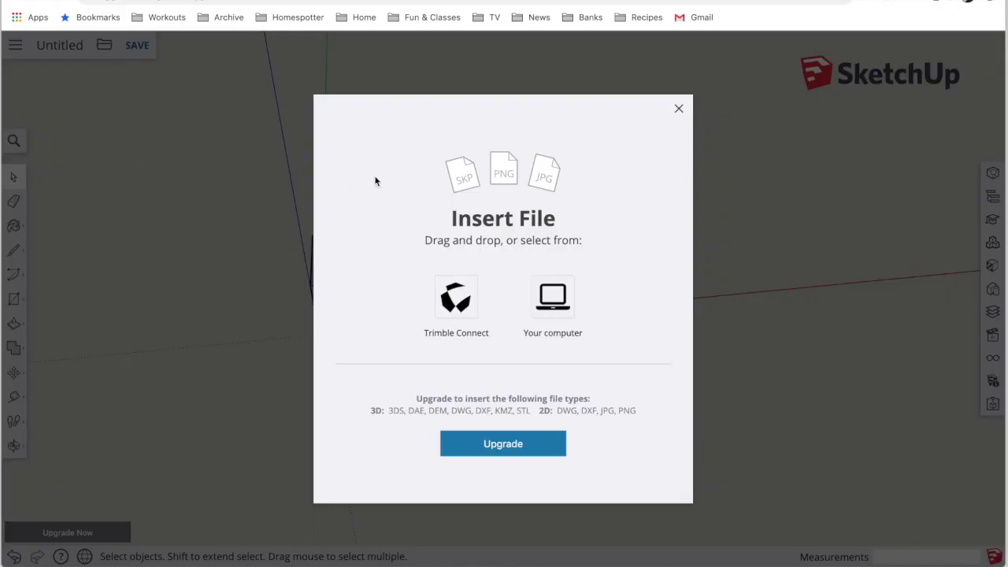
pyautogui.click(465, 297)
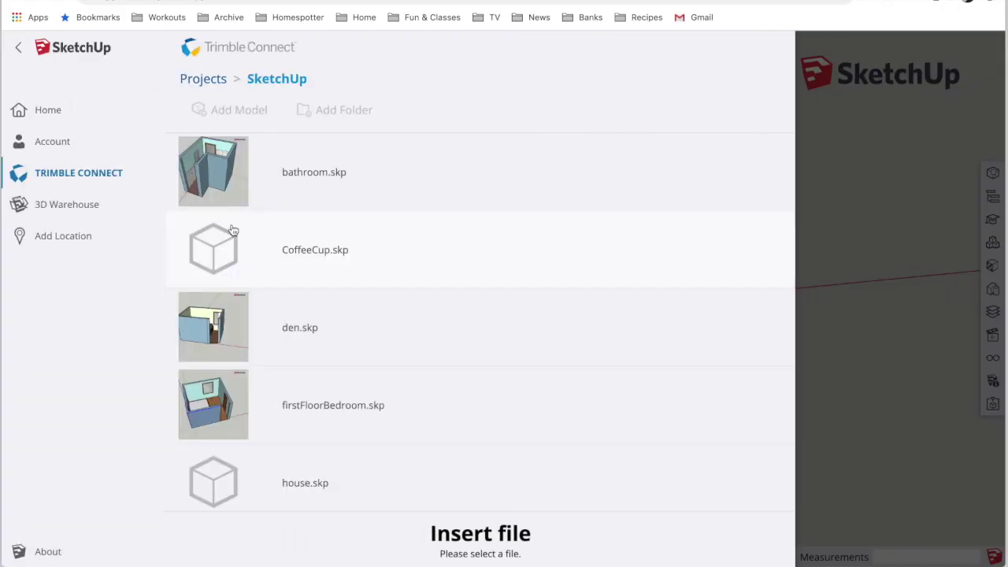
pyautogui.click(222, 342)
pyautogui.click(479, 538)
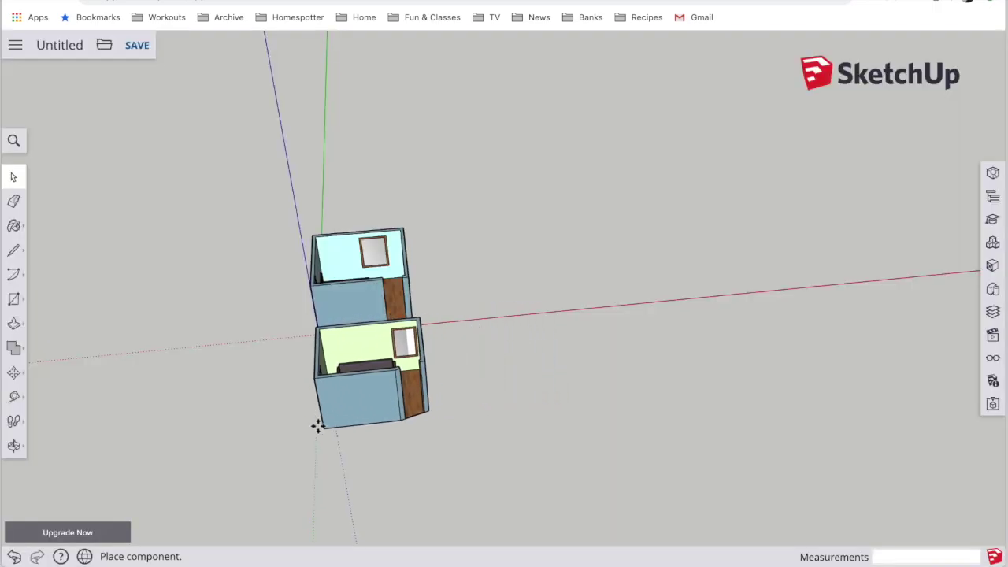
pyautogui.click(317, 426)
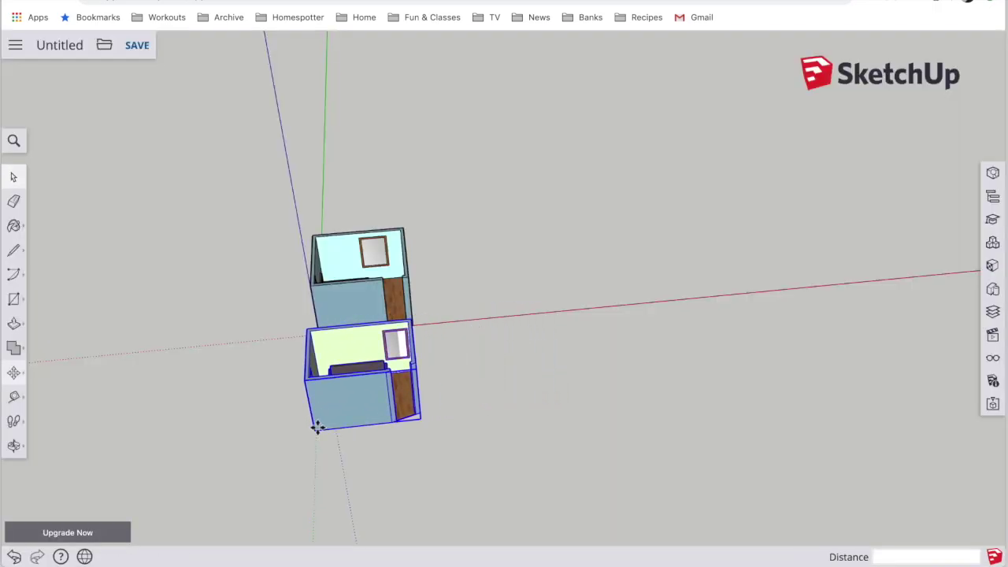
pyautogui.click(14, 445)
pyautogui.moveTo(357, 340); pyautogui.dragTo(174, 368)
pyautogui.moveTo(373, 306)
pyautogui.mouseDown()
pyautogui.moveTo(354, 378)
pyautogui.moveTo(378, 326)
pyautogui.moveTo(378, 360)
pyautogui.moveTo(383, 338)
pyautogui.moveTo(390, 244)
pyautogui.moveTo(378, 299)
pyautogui.moveTo(378, 236)
pyautogui.moveTo(383, 293)
pyautogui.mouseUp()
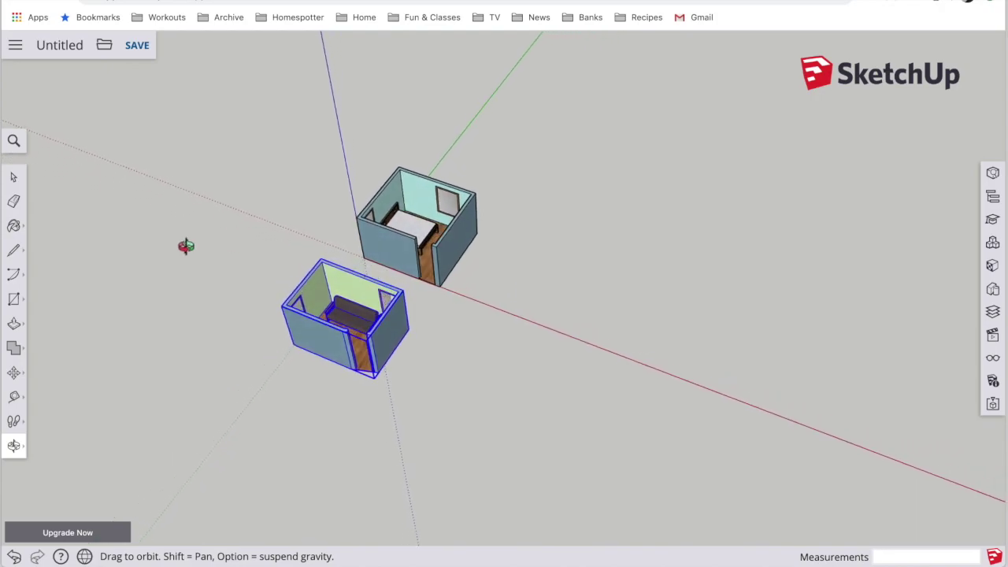
# - Rotate the den 90° about its corner so it lines up against the bedroom
pyautogui.click(14, 373)
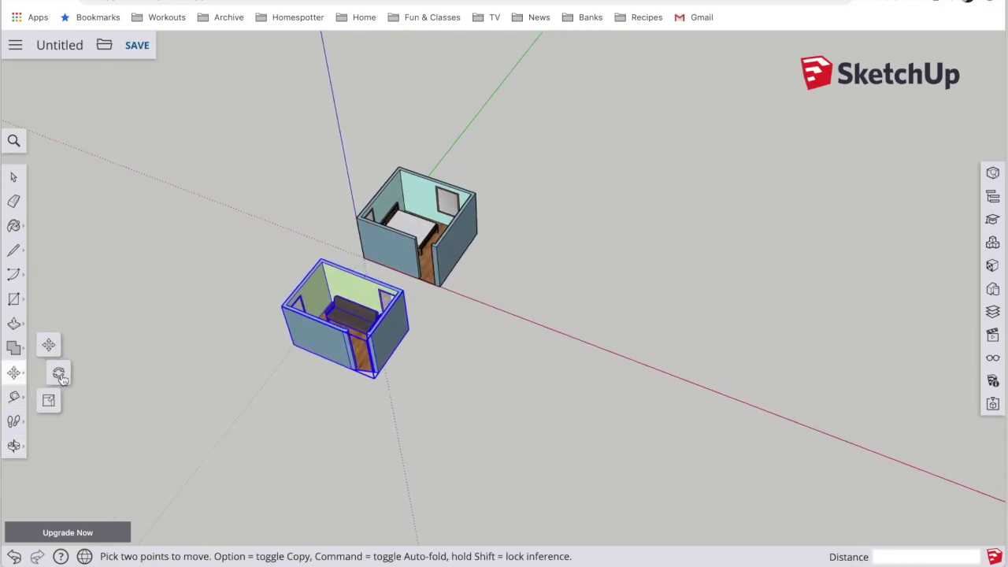
pyautogui.click(59, 374)
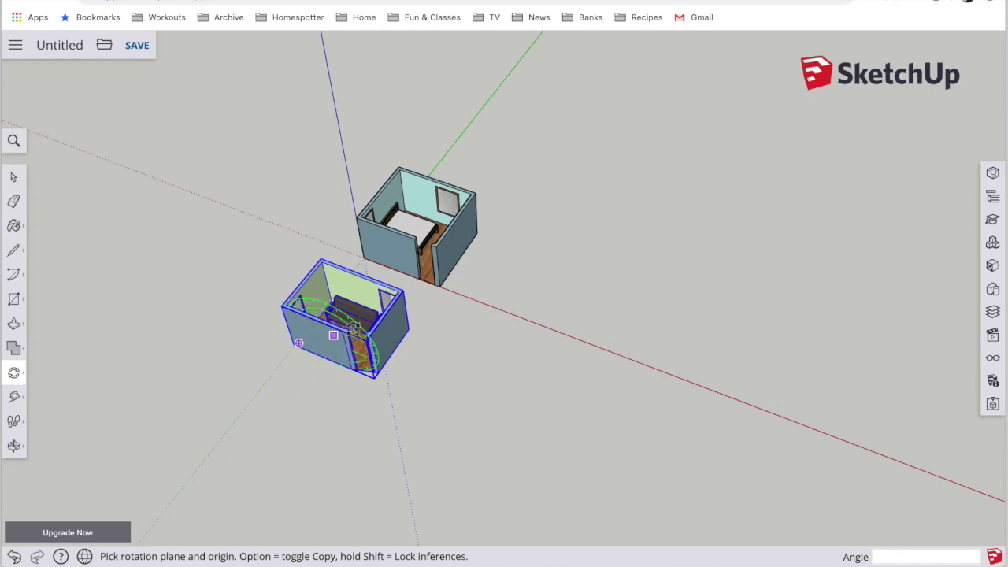
pyautogui.scroll(5, 355, 326)
pyautogui.scroll(-3, 355, 326)
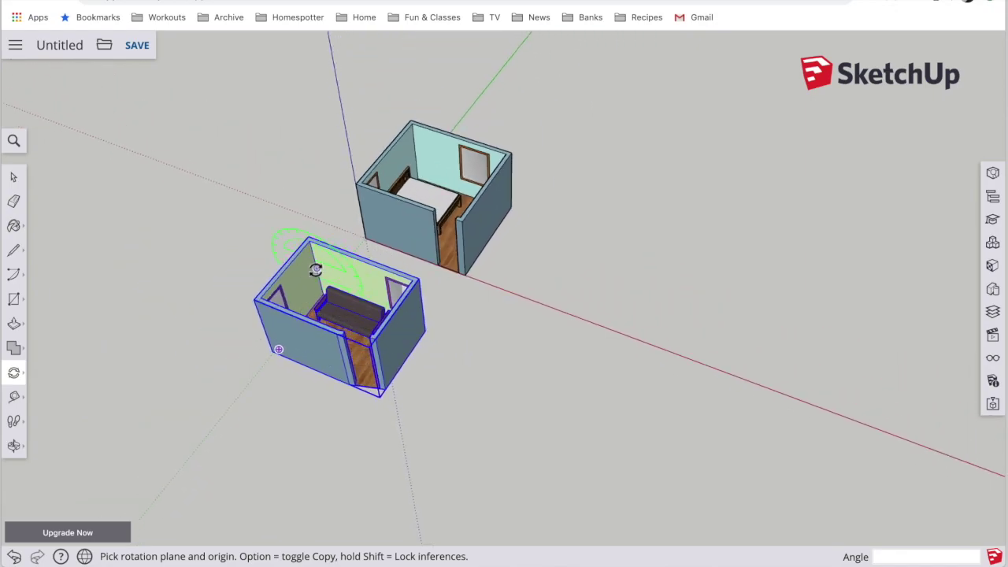
pyautogui.click(285, 268)
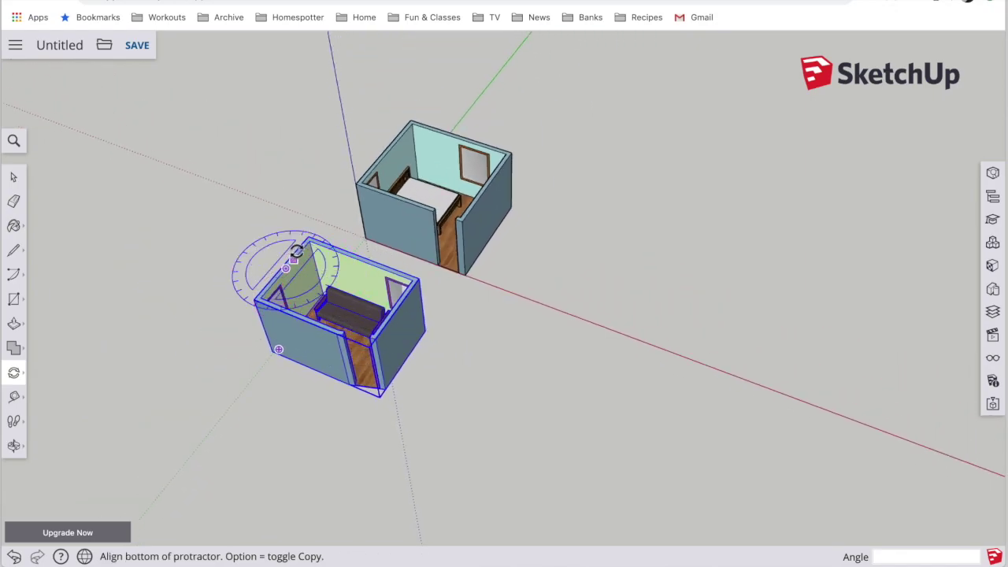
pyautogui.click(301, 240)
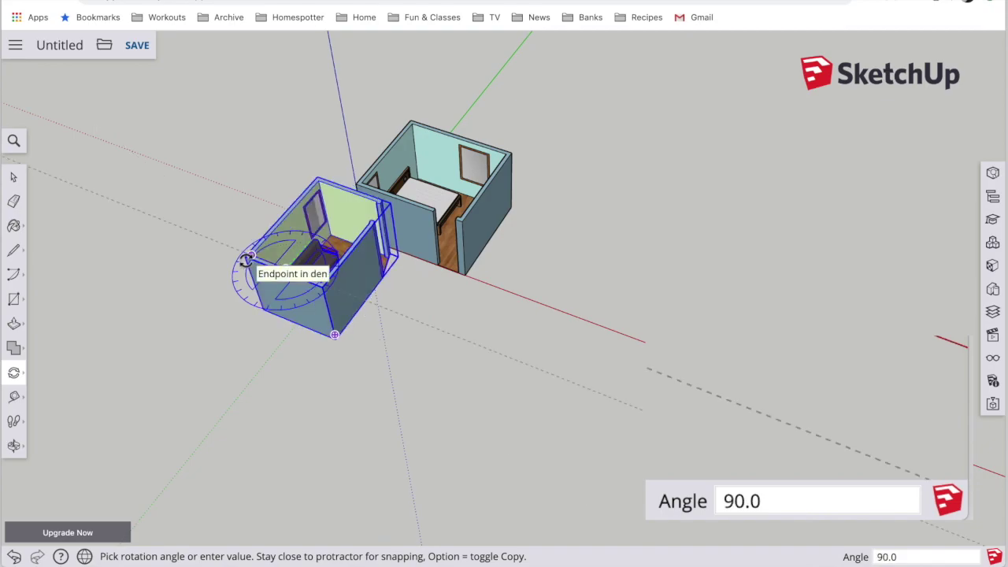
pyautogui.click(246, 258)
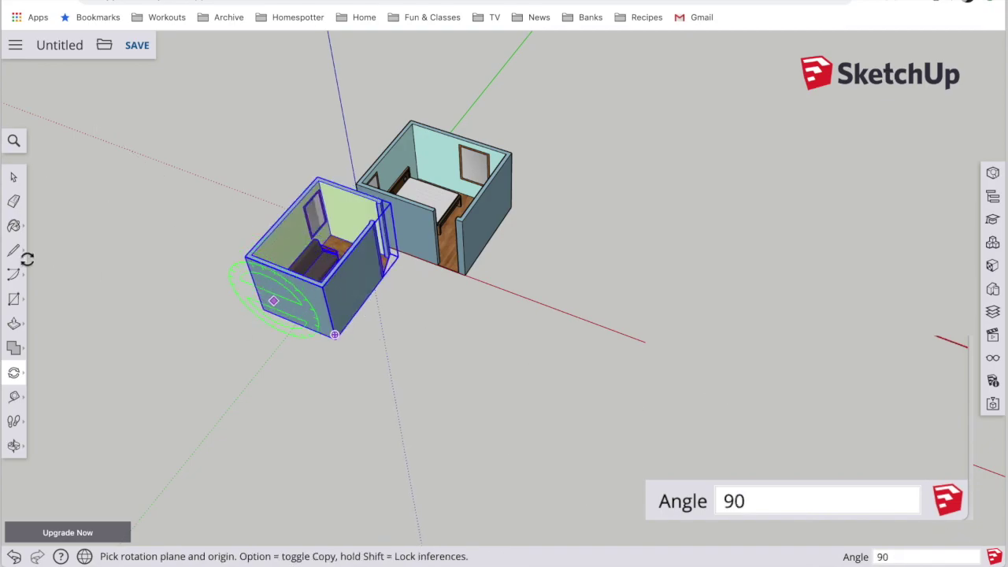
pyautogui.click(13, 178)
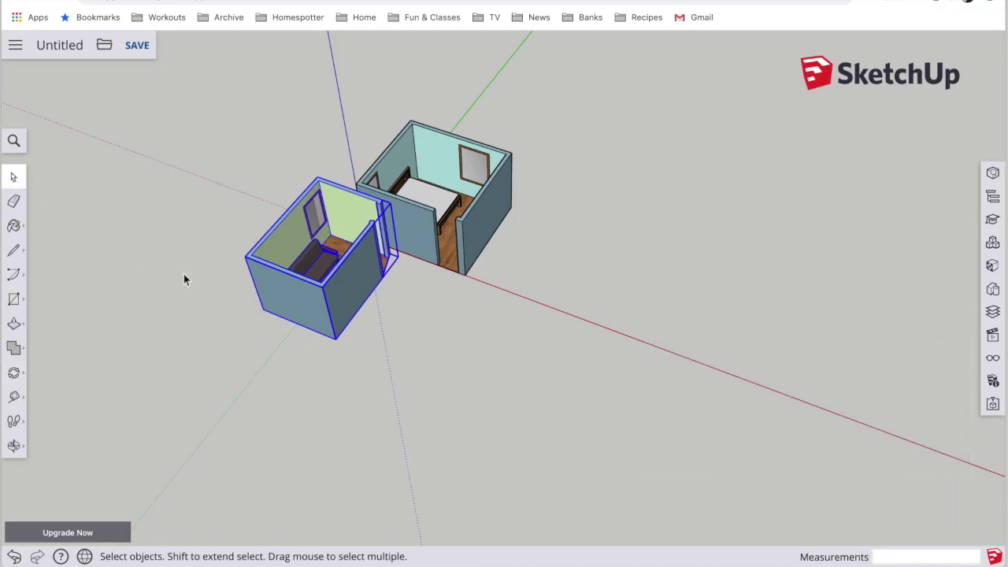
pyautogui.click(13, 446)
pyautogui.moveTo(128, 322); pyautogui.dragTo(499, 268)
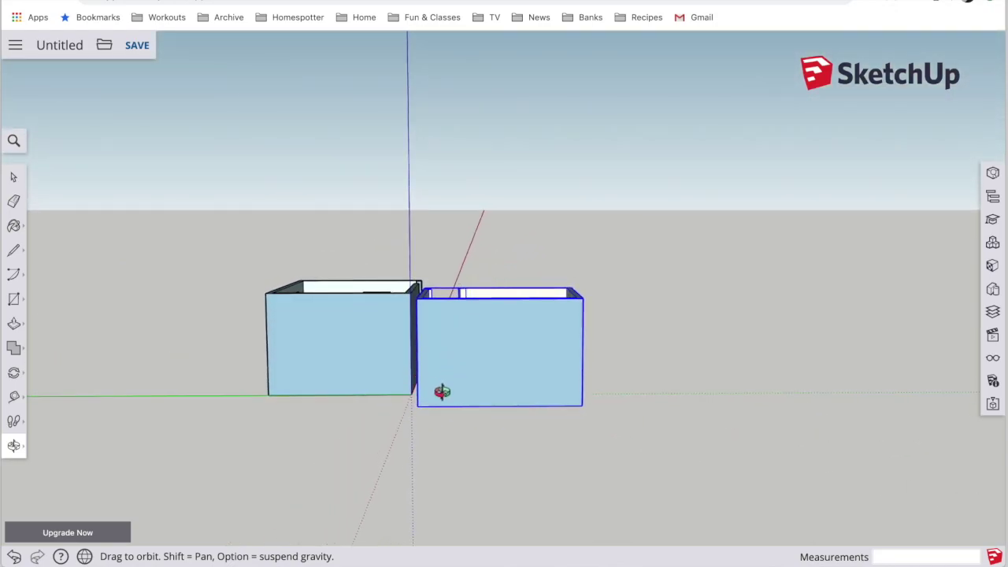
# - Move the den so its bottom corner snaps to the bedroom's front corner
pyautogui.scroll(5, 442, 391)
pyautogui.keyDown('shift'); pyautogui.moveTo(372, 411); pyautogui.dragTo(575, 430); pyautogui.keyUp('shift')
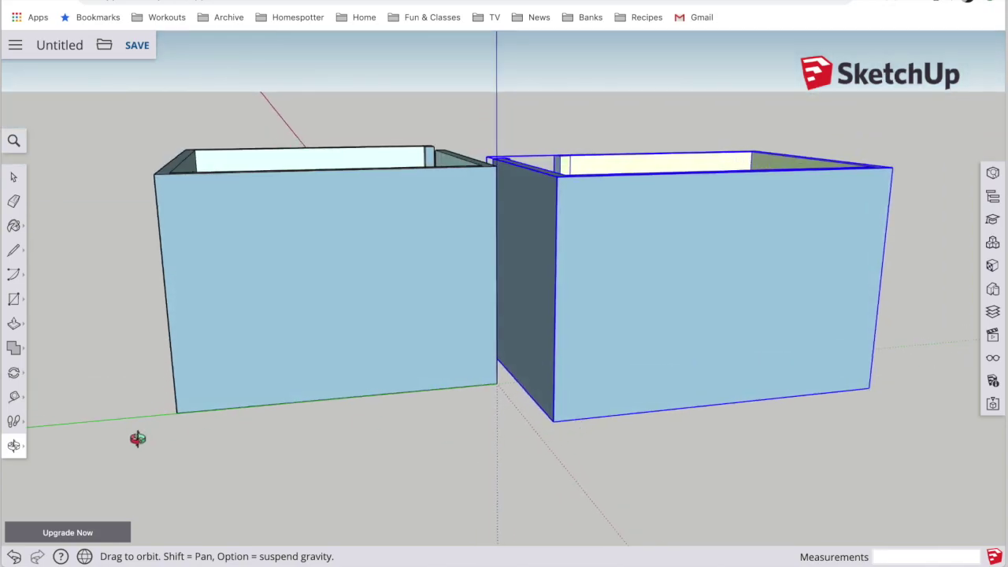
pyautogui.click(14, 373)
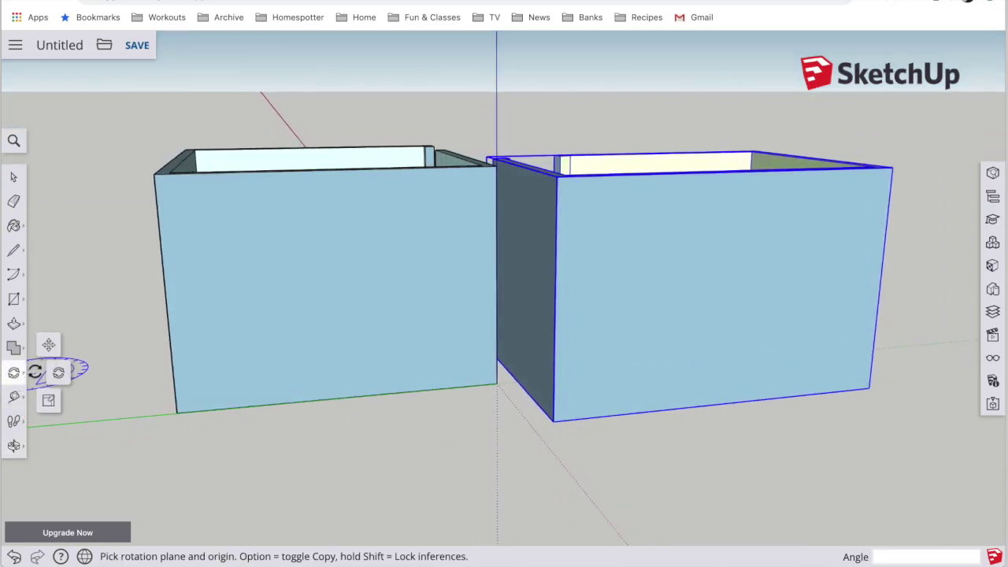
pyautogui.click(49, 345)
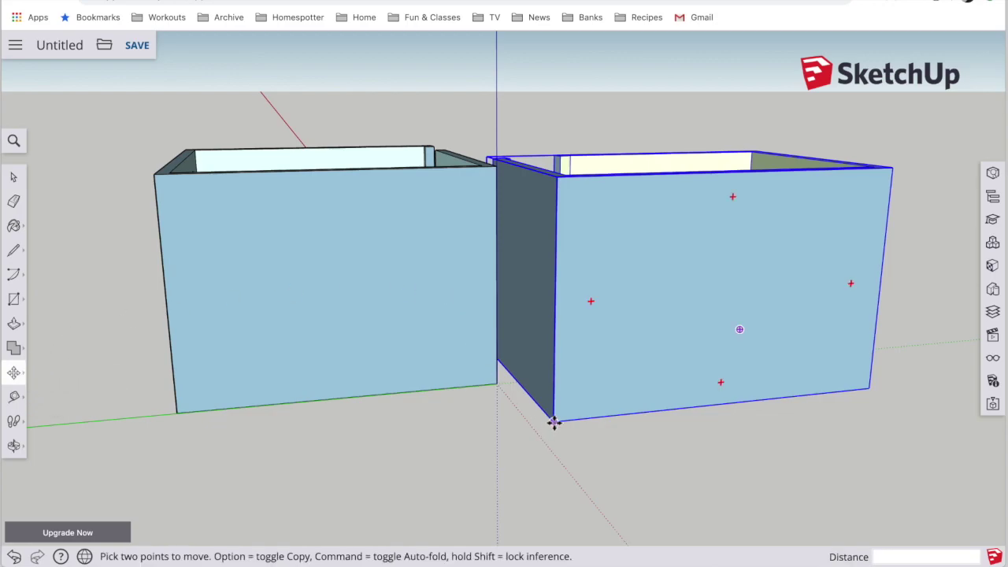
pyautogui.click(553, 423)
pyautogui.click(496, 383)
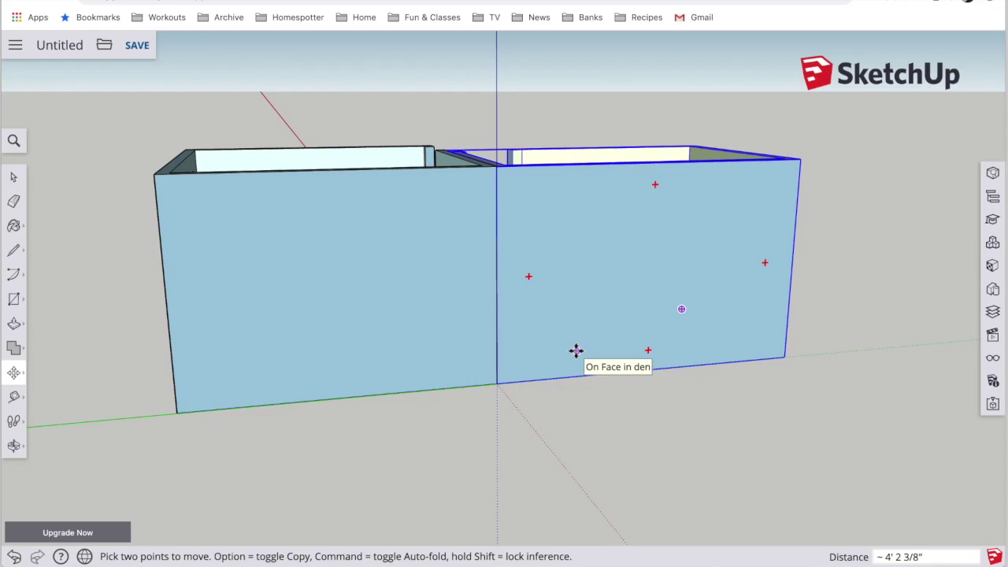
pyautogui.click(14, 445)
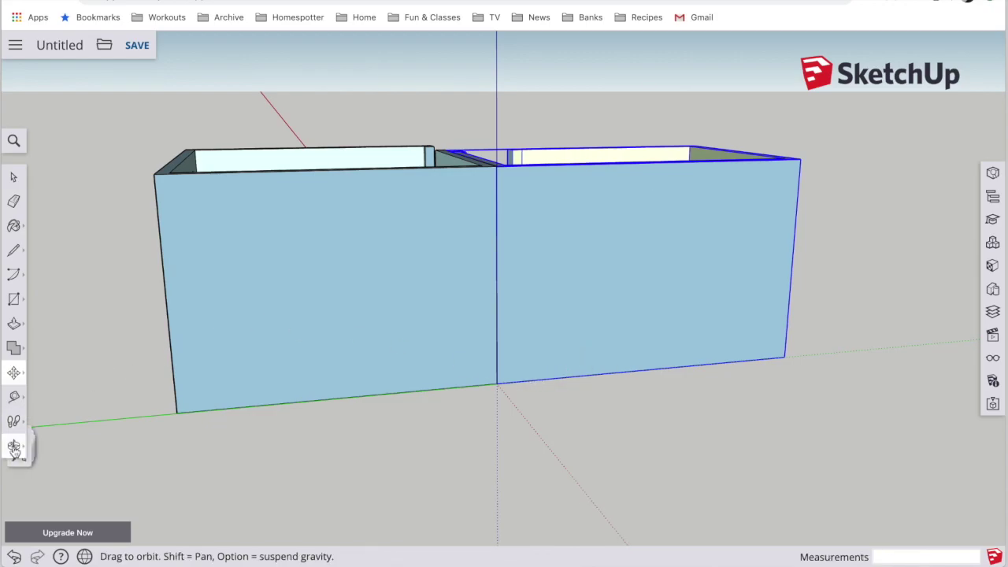
pyautogui.moveTo(477, 187); pyautogui.dragTo(377, 384)
pyautogui.moveTo(494, 288); pyautogui.dragTo(499, 330)
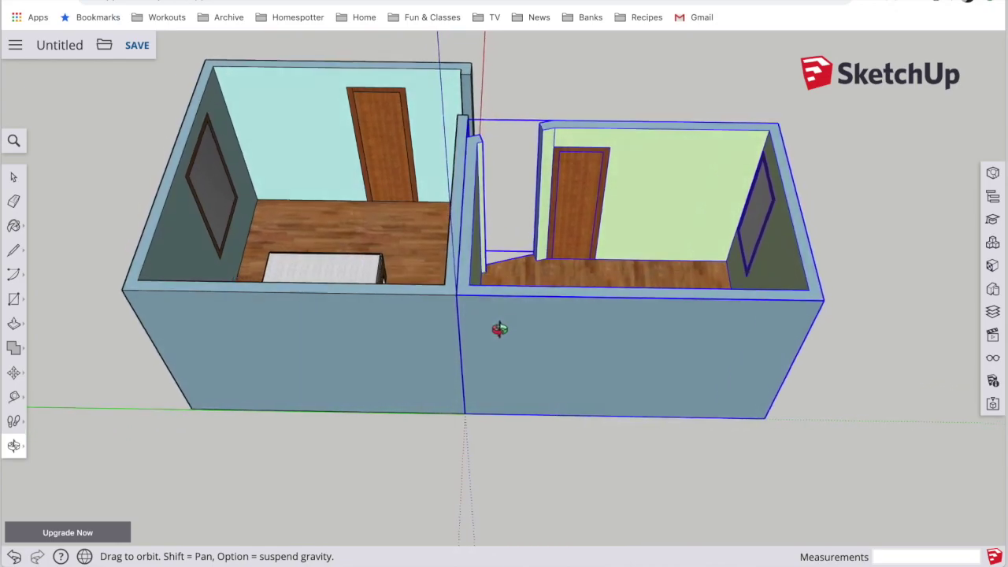
pyautogui.scroll(5, 499, 331)
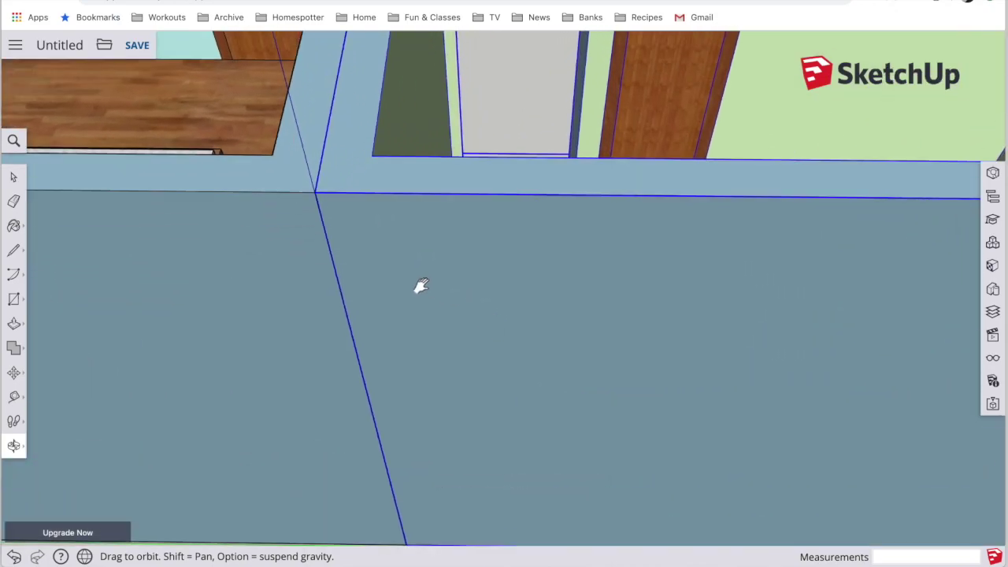
pyautogui.keyDown('shift'); pyautogui.moveTo(416, 286); pyautogui.dragTo(574, 340); pyautogui.keyUp('shift')
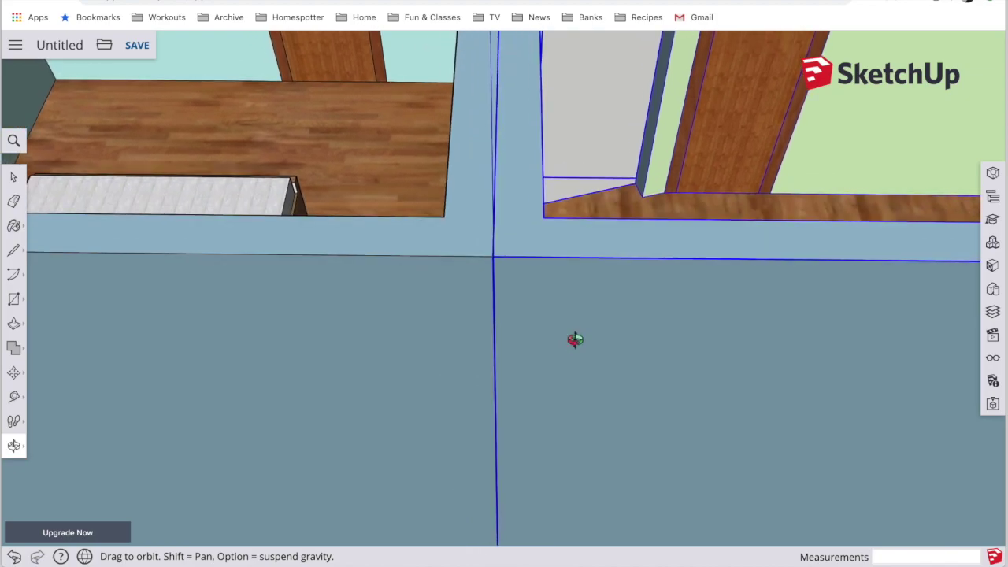
pyautogui.click(13, 372)
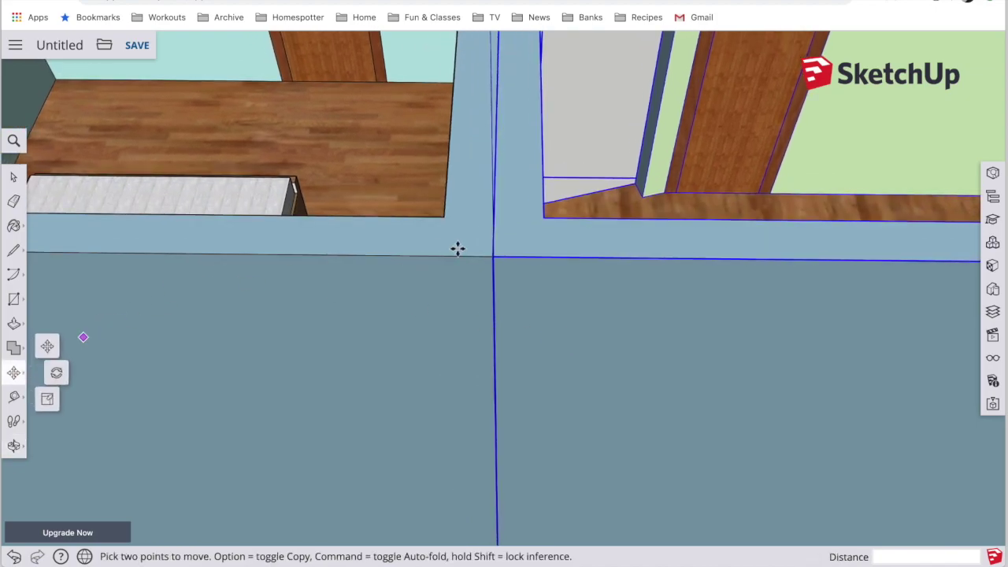
pyautogui.click(493, 256)
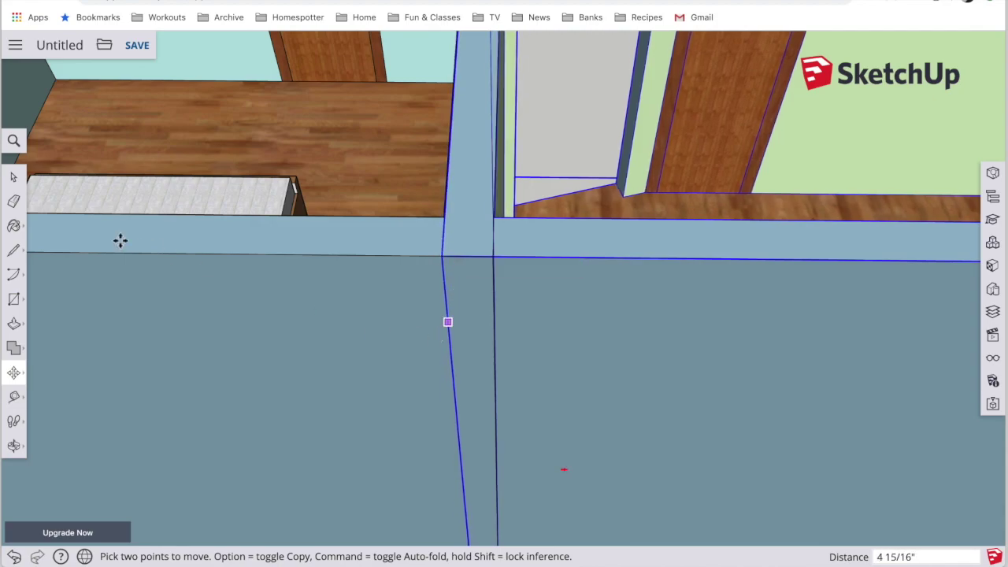
pyautogui.click(13, 177)
pyautogui.scroll(-10, 202, 225)
pyautogui.press('o')
pyautogui.moveTo(176, 323); pyautogui.dragTo(634, 241)
# - Insert bathroom.skp from Trimble Connect and place it in front of the joined rooms
pyautogui.scroll(-5, 570, 259)
pyautogui.moveTo(570, 259); pyautogui.dragTo(612, 355)
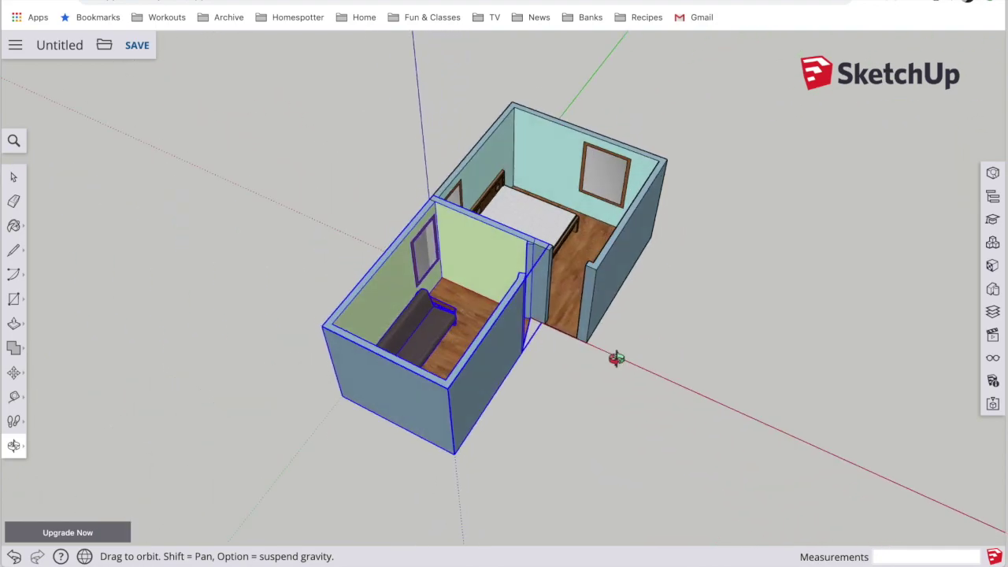
pyautogui.press('space')
pyautogui.click(213, 241)
pyautogui.press('h')
pyautogui.moveTo(323, 323); pyautogui.dragTo(132, 277)
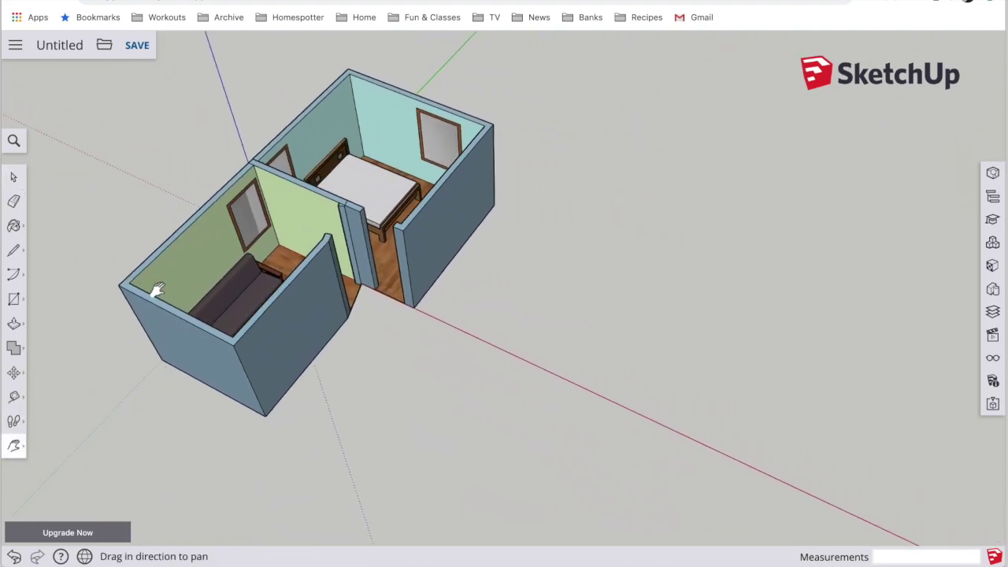
pyautogui.click(104, 45)
pyautogui.click(112, 141)
pyautogui.click(456, 299)
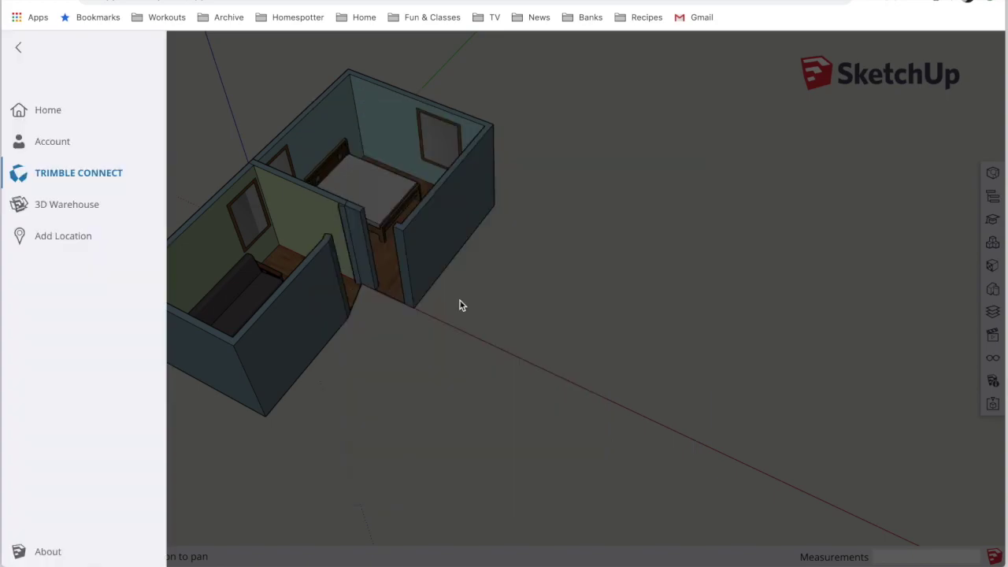
pyautogui.click(330, 203)
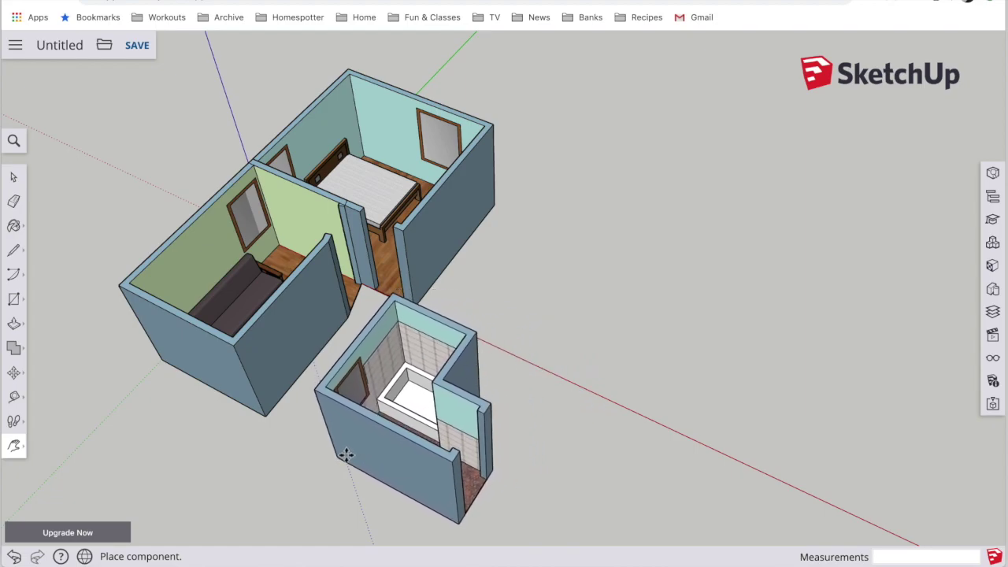
pyautogui.click(356, 453)
# - Begin rotating the bathroom about its corner, setting the rotation baseline
pyautogui.click(16, 376)
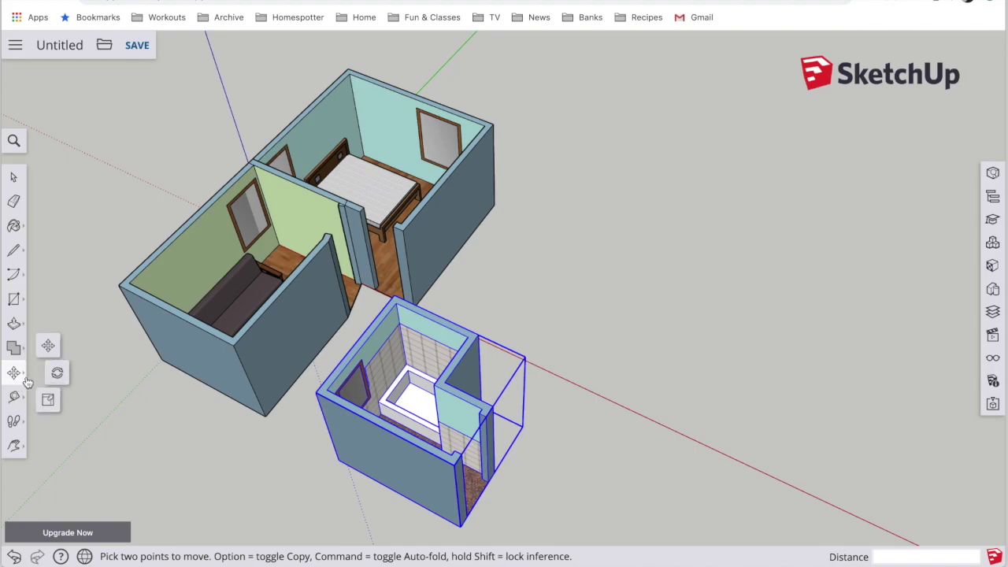
pyautogui.click(54, 368)
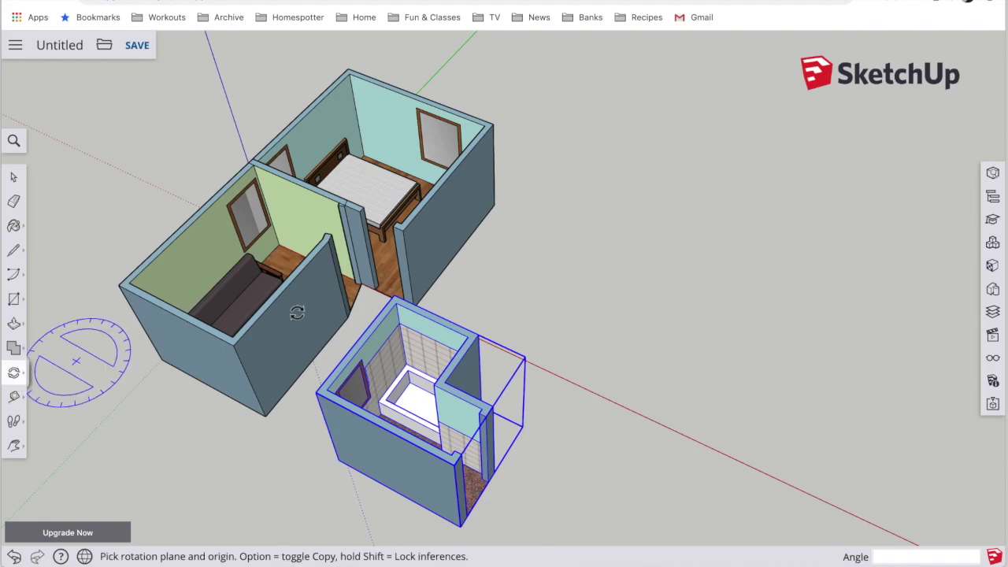
pyautogui.click(316, 392)
pyautogui.click(365, 329)
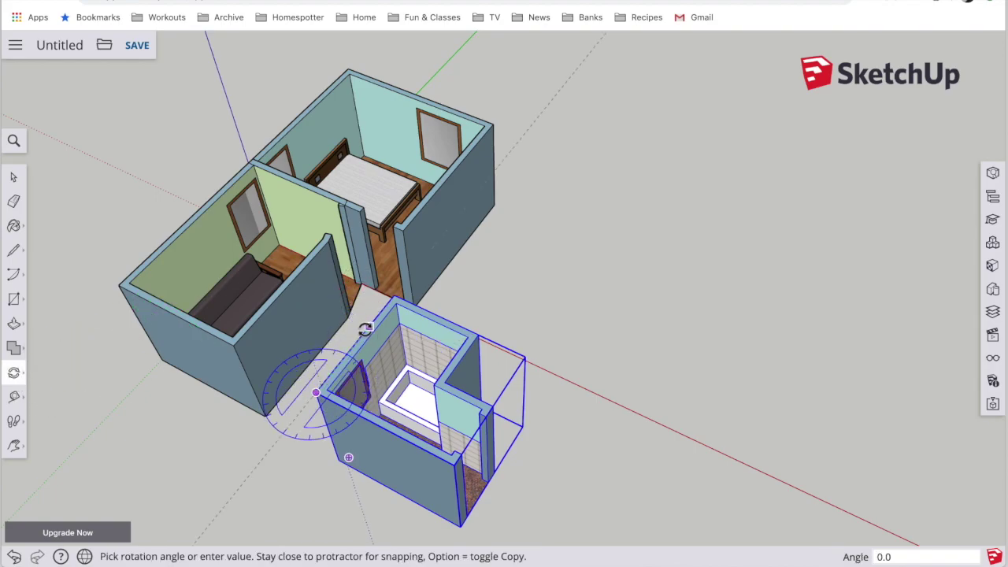
# - Complete the bathroom's 90° turn and move it beside the den
pyautogui.click(275, 367)
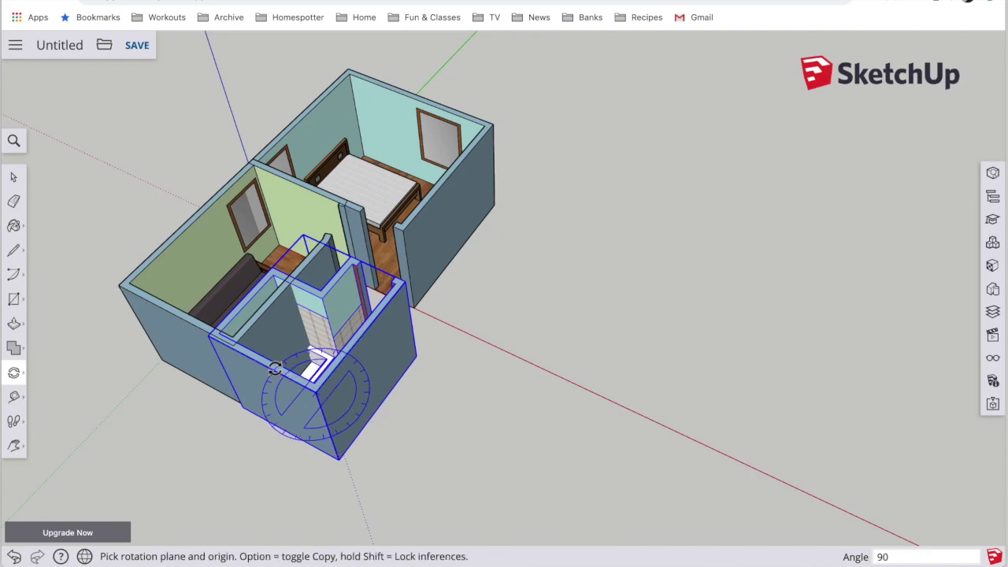
pyautogui.moveTo(15, 375)
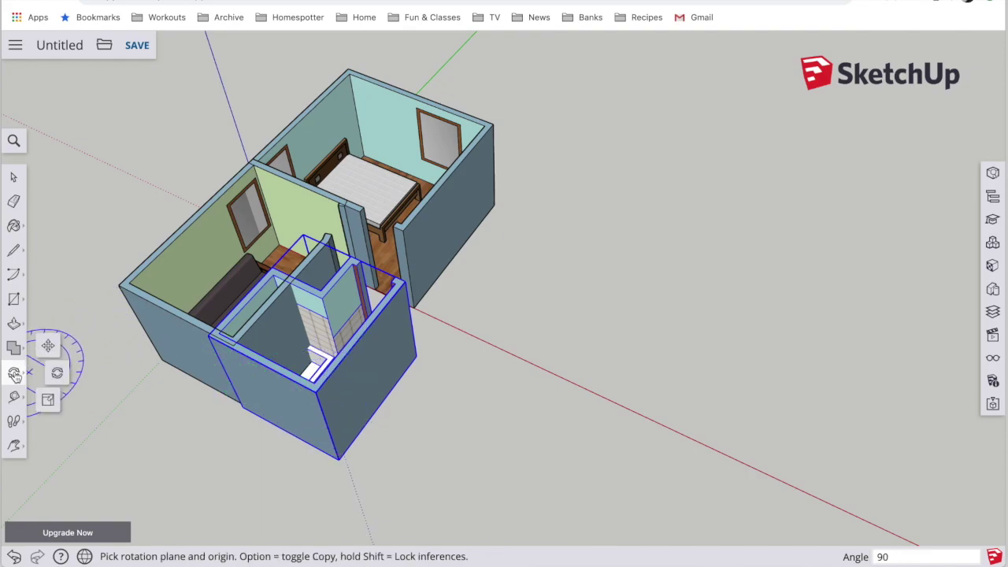
pyautogui.click(48, 346)
pyautogui.click(339, 457)
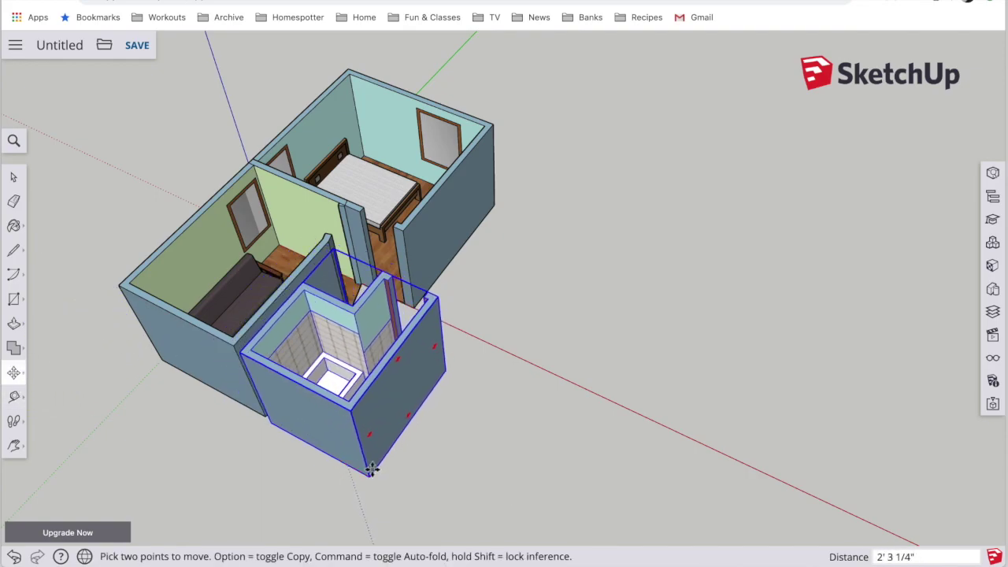
pyautogui.click(369, 473)
pyautogui.click(13, 446)
pyautogui.moveTo(131, 387); pyautogui.dragTo(212, 352)
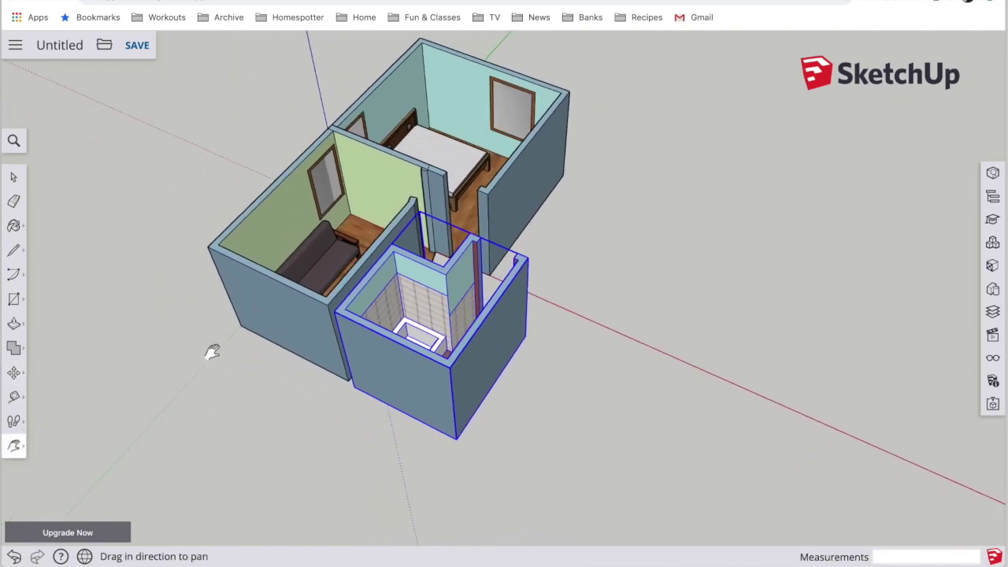
pyautogui.click(15, 444)
pyautogui.click(50, 387)
pyautogui.moveTo(236, 394); pyautogui.dragTo(410, 349)
pyautogui.scroll(4, 410, 348)
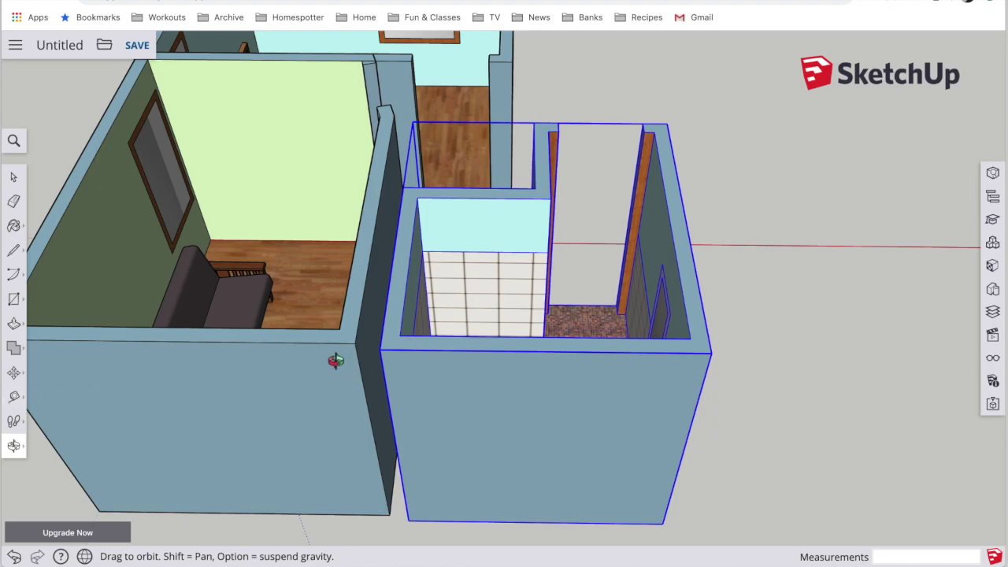
pyautogui.scroll(5, 336, 359)
# - Snap the bathroom's corner to the den's wall corner so it sits flush
pyautogui.click(14, 373)
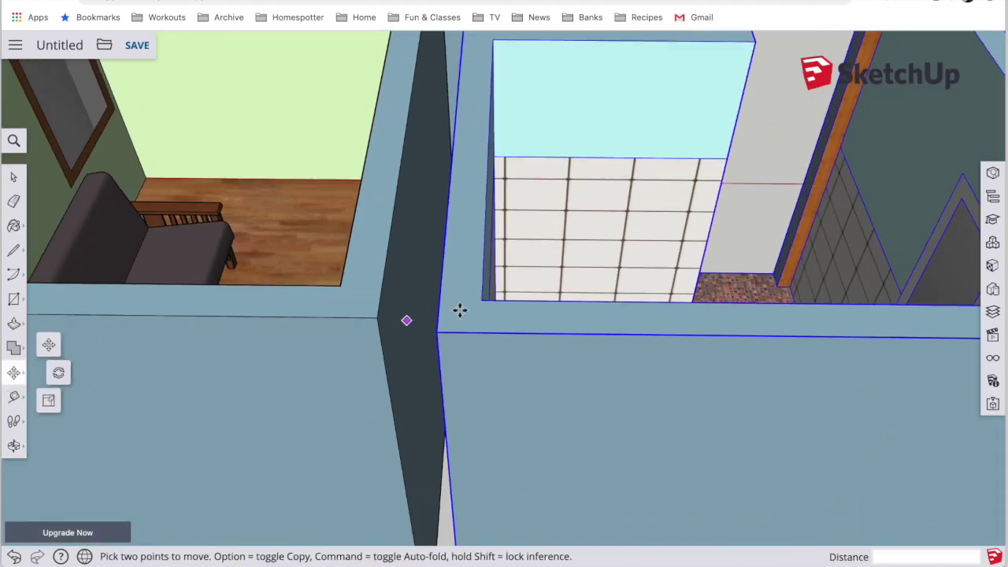
pyautogui.click(437, 331)
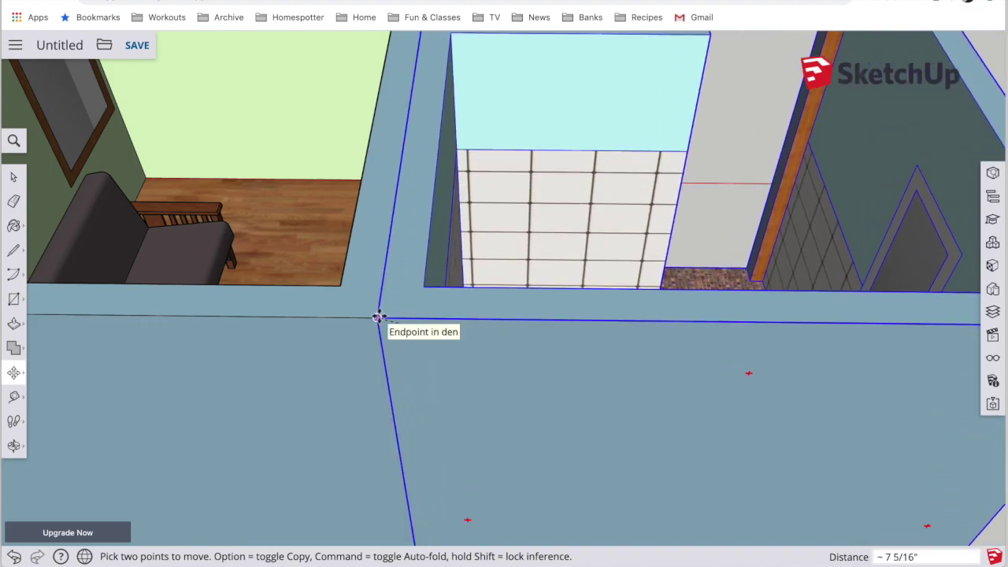
pyautogui.click(381, 317)
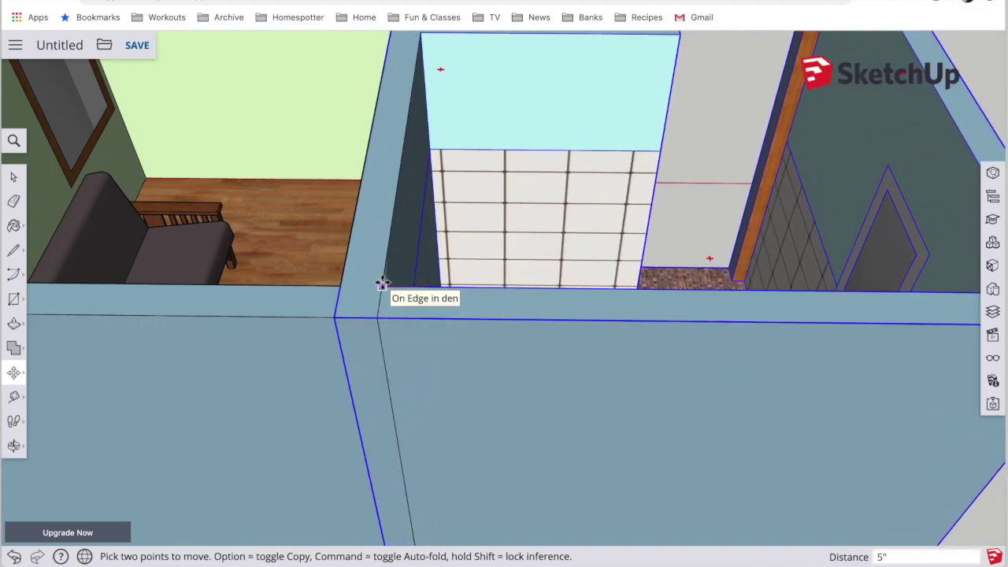
pyautogui.click(382, 281)
pyautogui.click(14, 446)
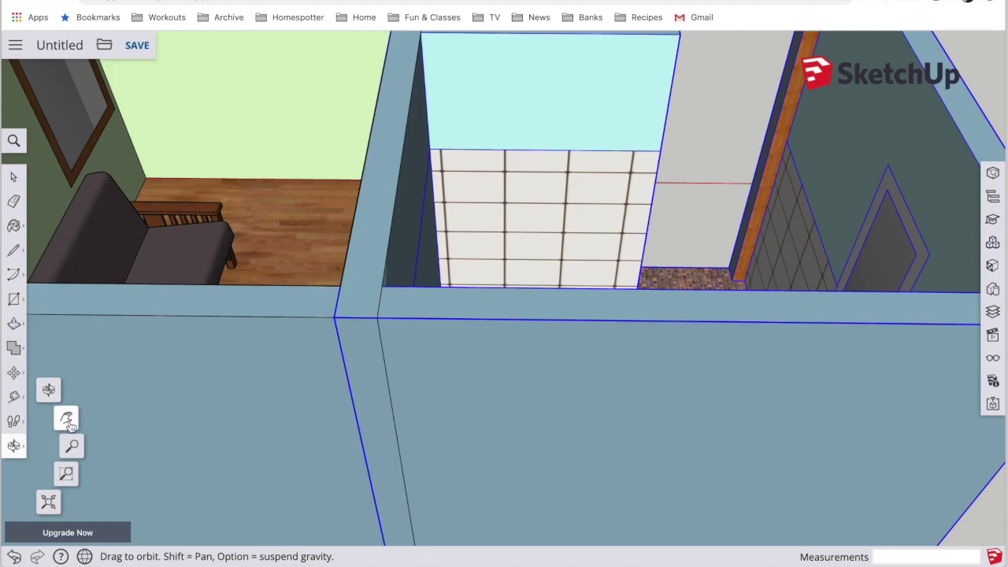
pyautogui.click(14, 176)
pyautogui.scroll(-6, 236, 196)
pyautogui.press('o')
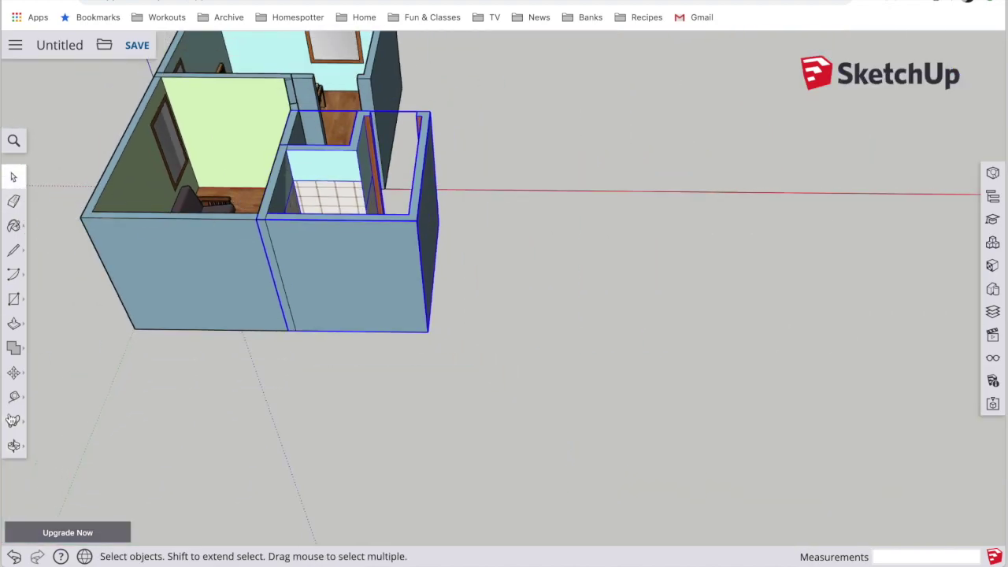
pyautogui.moveTo(232, 322); pyautogui.dragTo(339, 317)
pyautogui.press('space')
pyautogui.scroll(5, 326, 184)
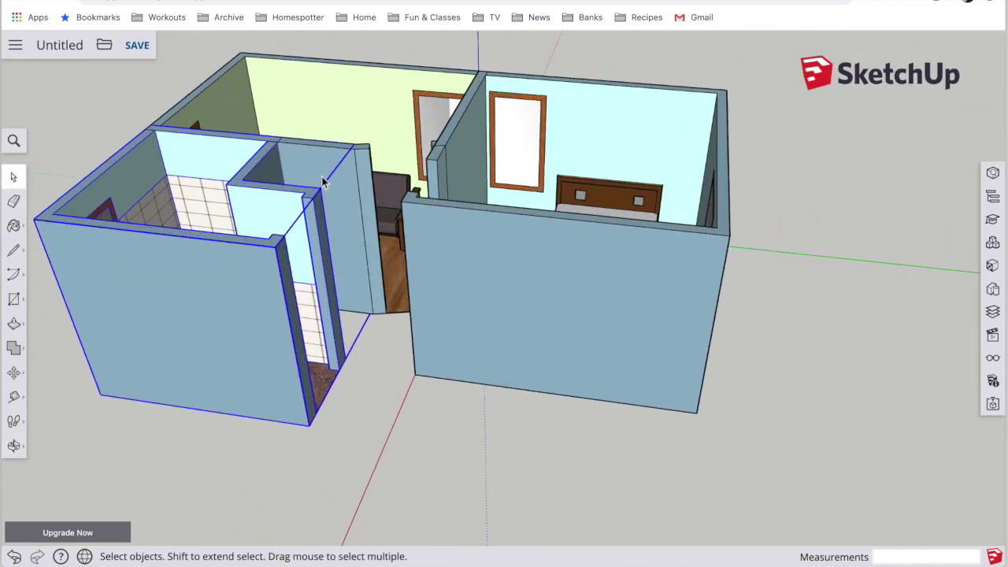
pyautogui.click(13, 445)
# - Draw a Tape Measure guide from the floor corner into the doorway, plus a parallel guide 5 away
pyautogui.moveTo(254, 292); pyautogui.dragTo(155, 384)
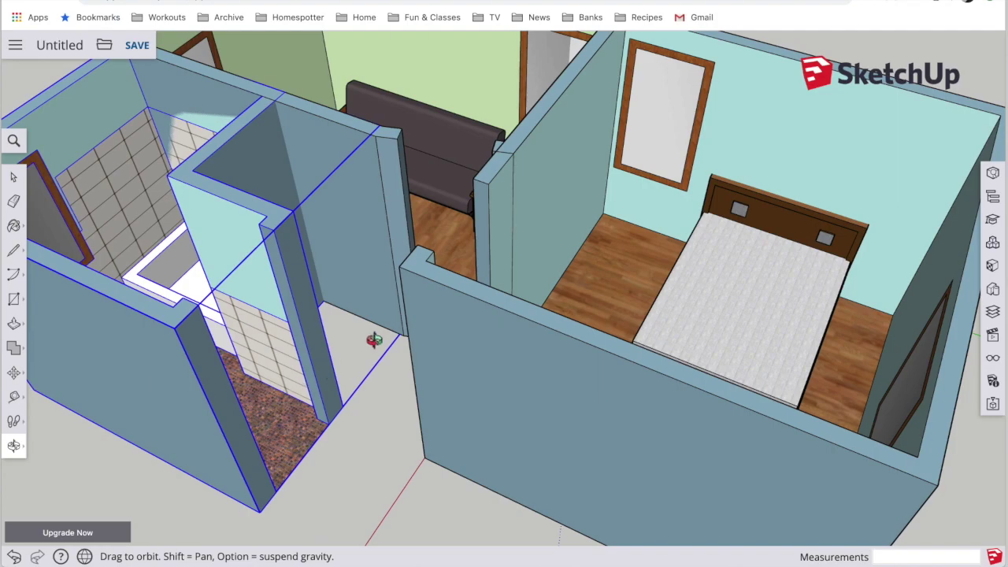
pyautogui.scroll(10, 374, 339)
pyautogui.scroll(-3, 374, 339)
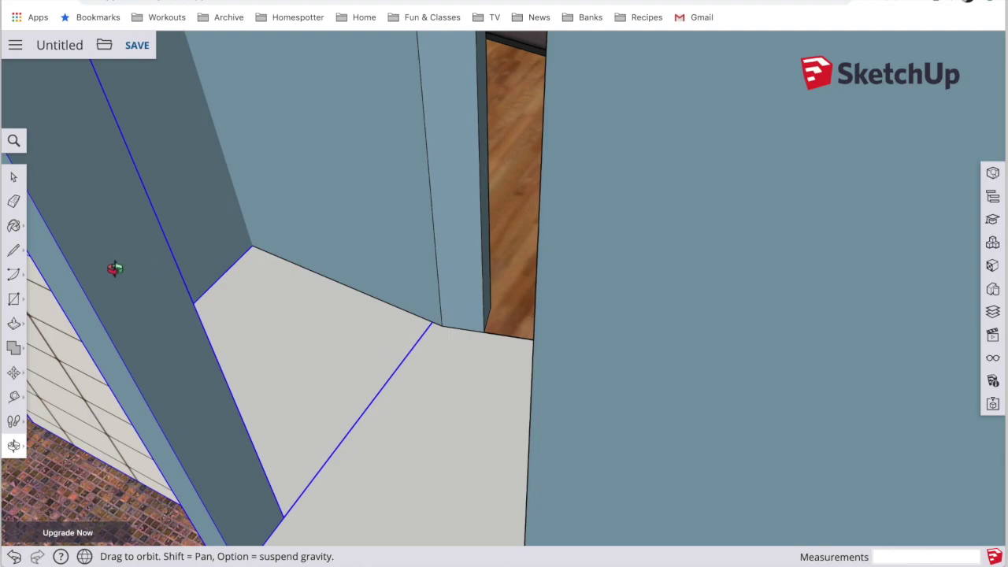
pyautogui.click(13, 177)
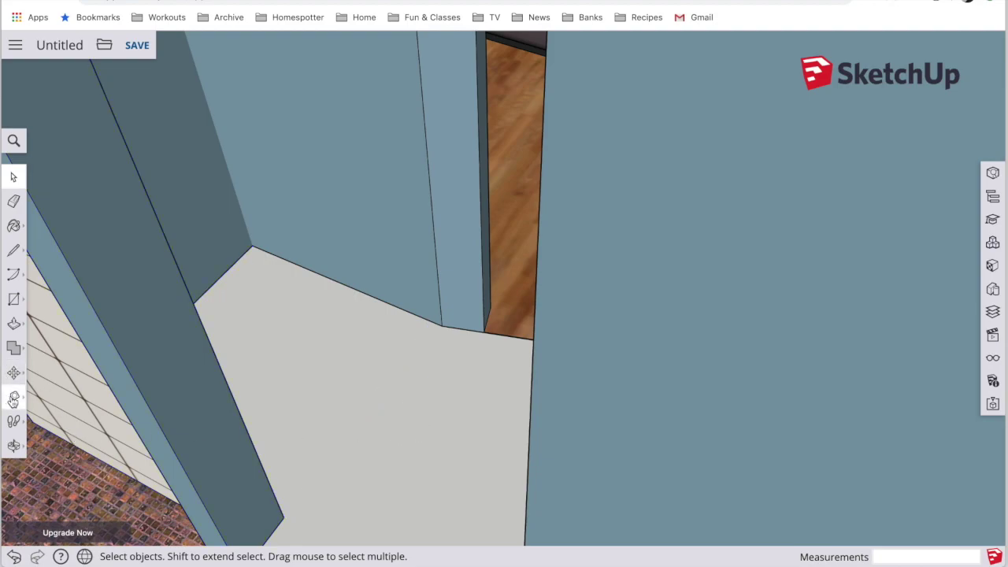
pyautogui.click(14, 398)
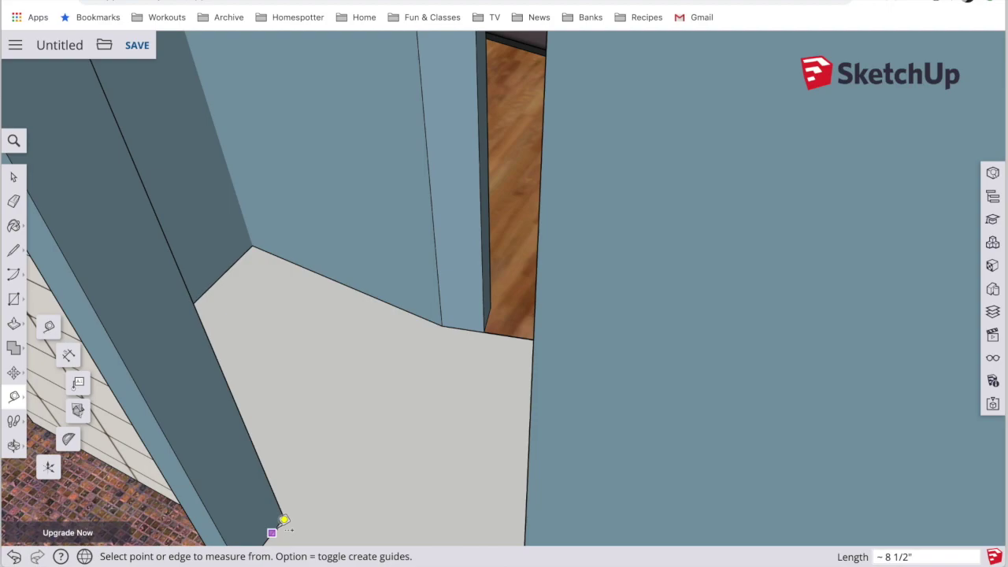
pyautogui.click(288, 513)
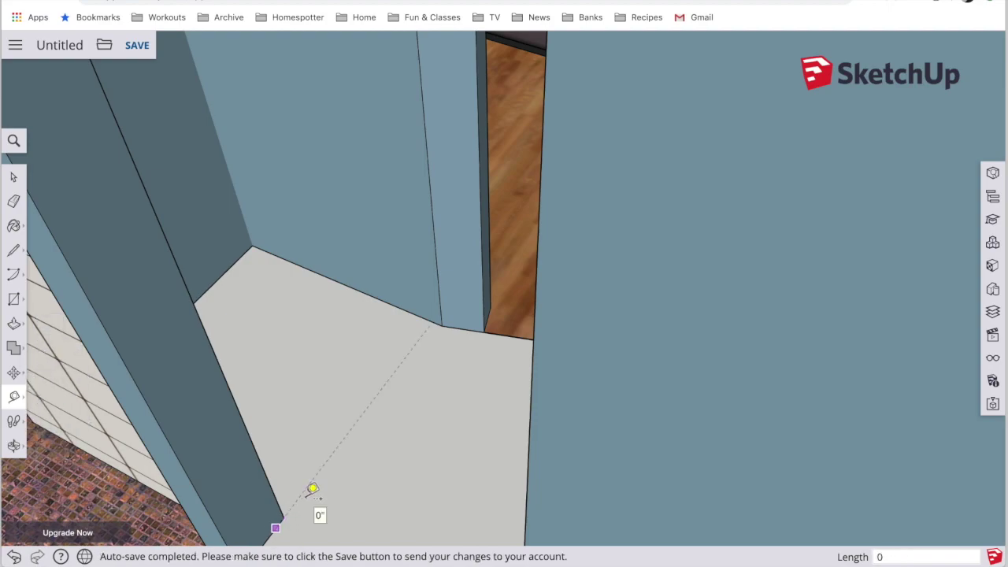
pyautogui.click(312, 488)
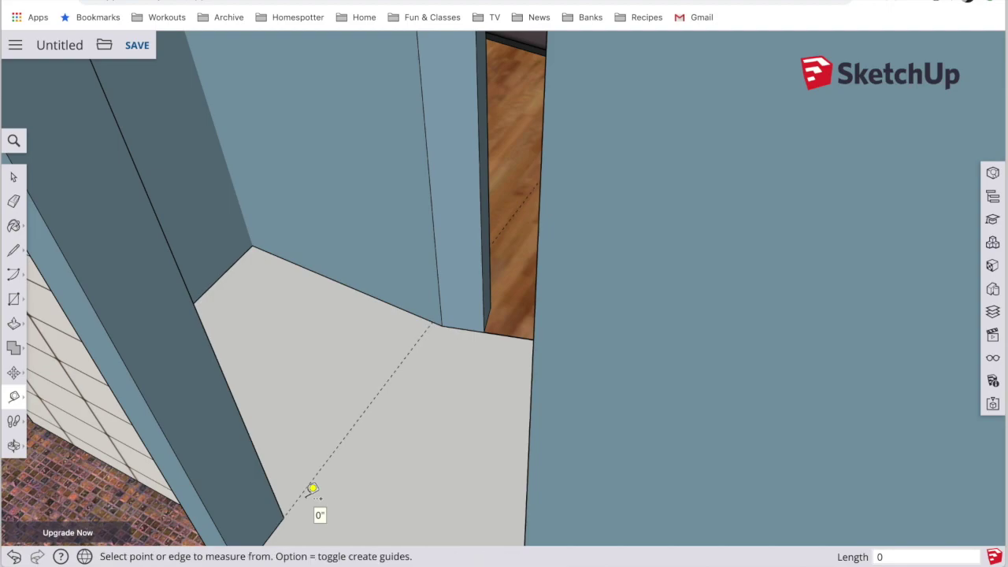
pyautogui.click(357, 420)
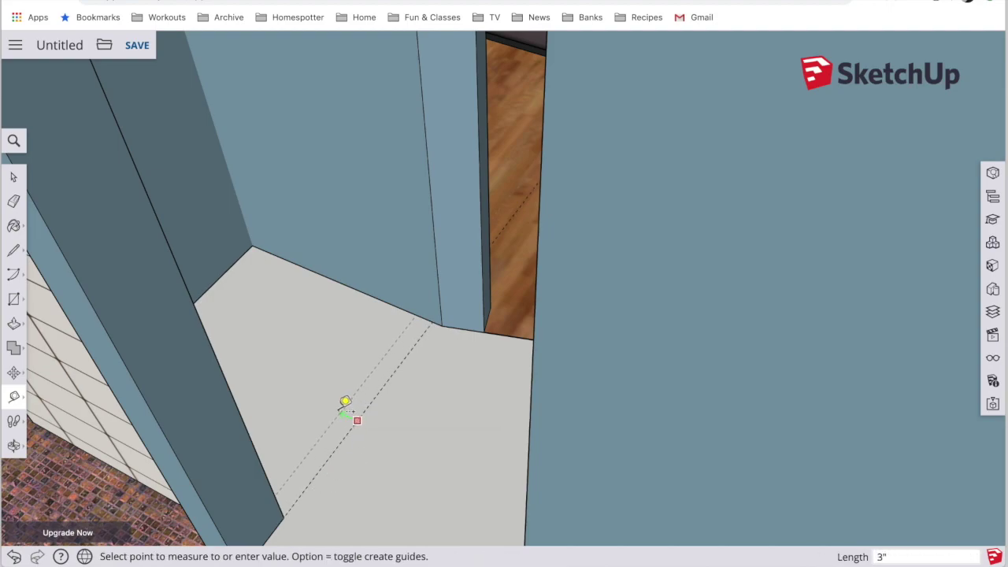
pyautogui.write('5')
pyautogui.press('Return')
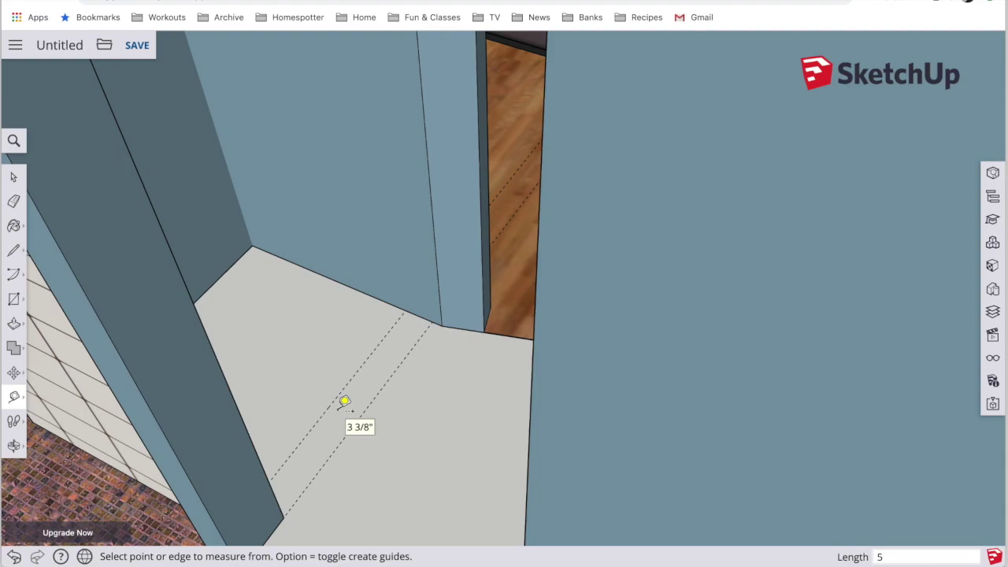
pyautogui.moveTo(259, 400); pyautogui.dragTo(160, 514, button='middle')
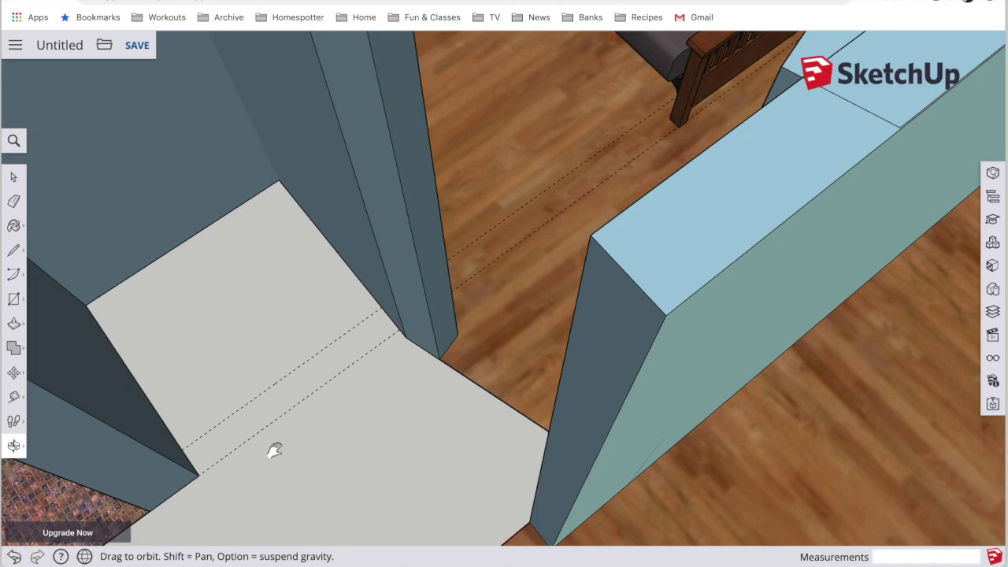
pyautogui.moveTo(273, 451); pyautogui.dragTo(315, 425, button='middle')
# - Add another guide and draw a rectangle wall footprint between the guides
pyautogui.click(13, 396)
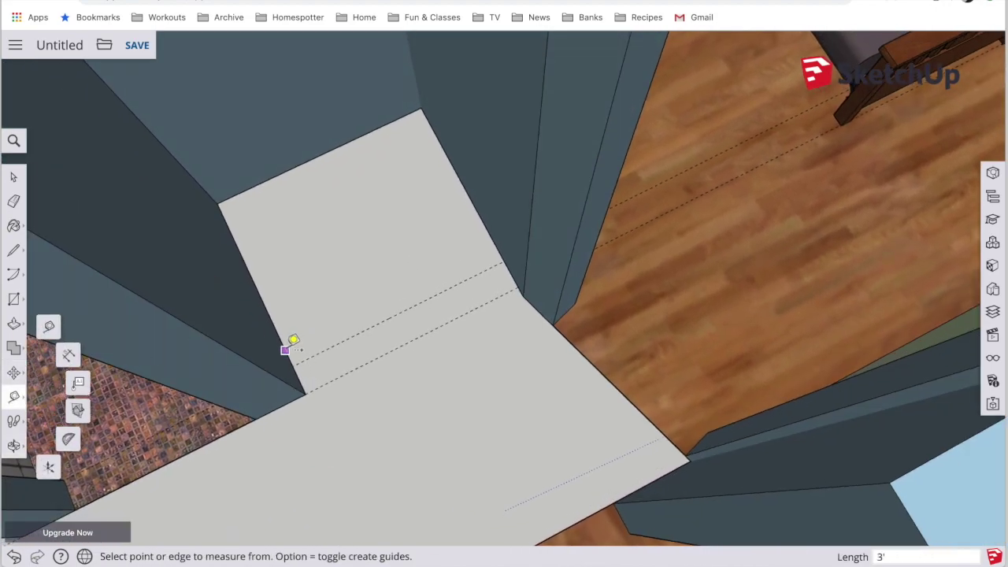
pyautogui.click(285, 348)
pyautogui.click(315, 329)
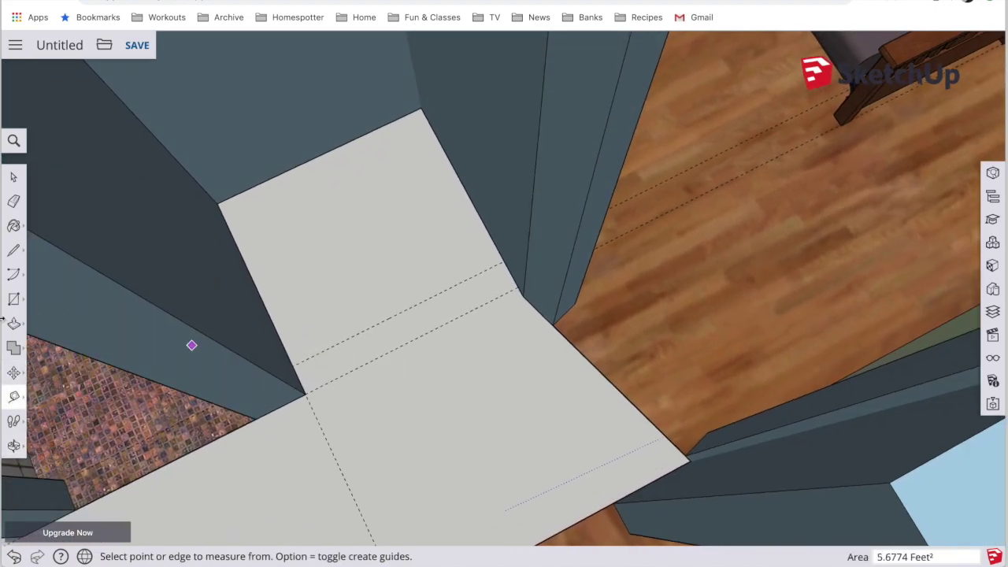
pyautogui.click(14, 298)
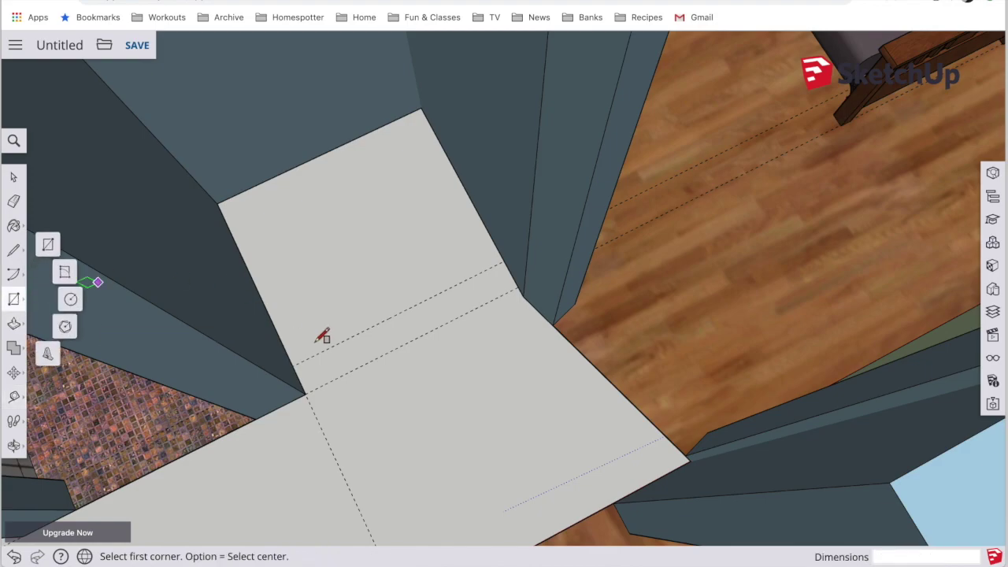
pyautogui.click(305, 392)
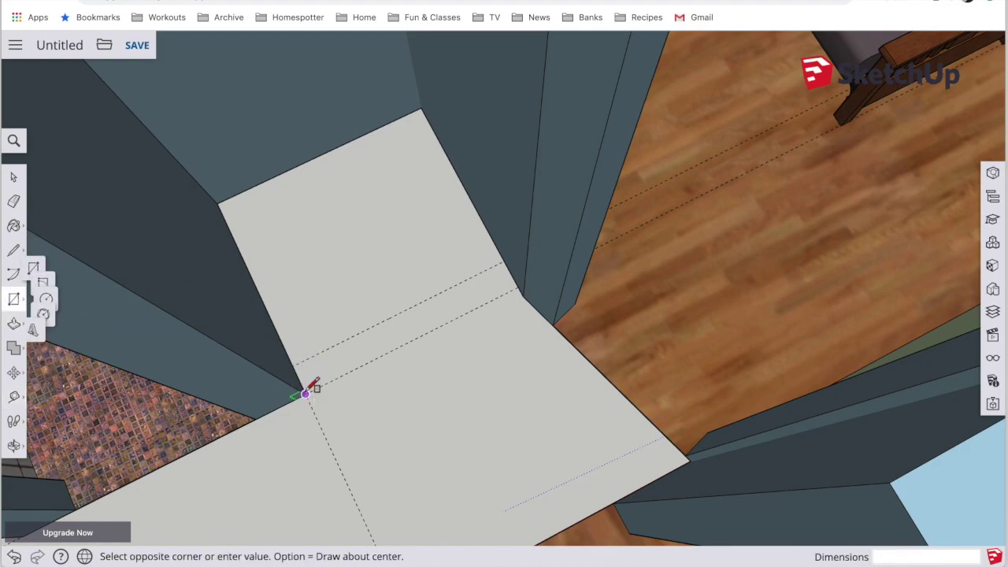
pyautogui.scroll(3, 516, 259)
pyautogui.click(496, 263)
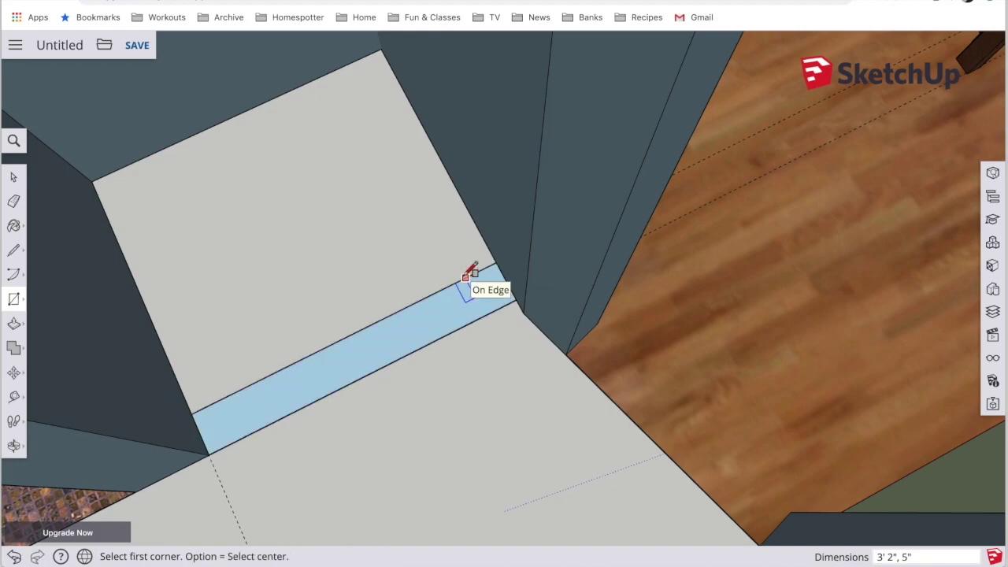
pyautogui.scroll(-5, 466, 275)
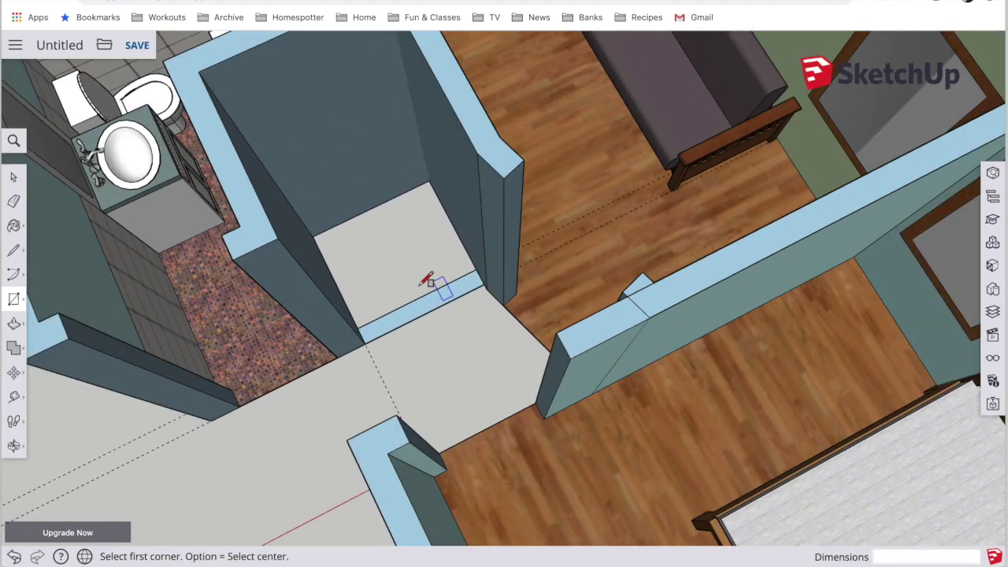
# - Push/Pull the rectangle up into an 8' wall filling the gap
pyautogui.click(14, 324)
pyautogui.click(418, 310)
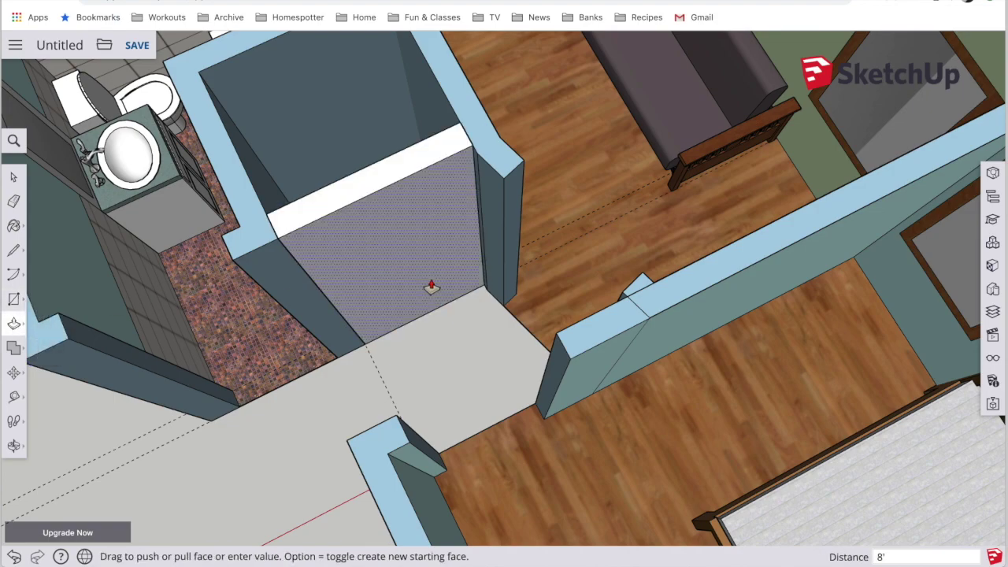
pyautogui.click(13, 446)
pyautogui.moveTo(178, 349); pyautogui.dragTo(614, 282)
pyautogui.scroll(-5, 482, 209)
# - Delete all construction guides from the Display panel
pyautogui.click(992, 358)
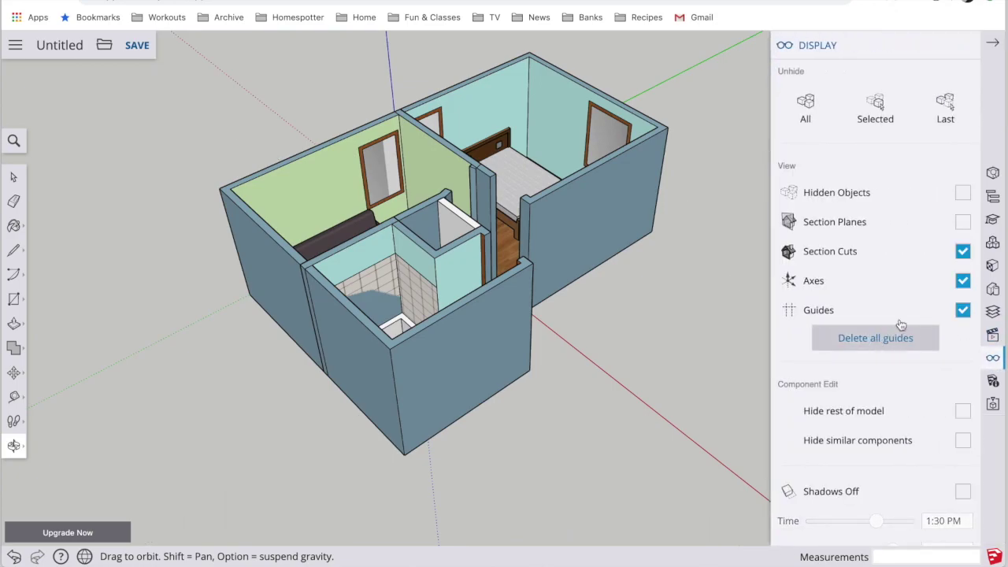
pyautogui.click(992, 49)
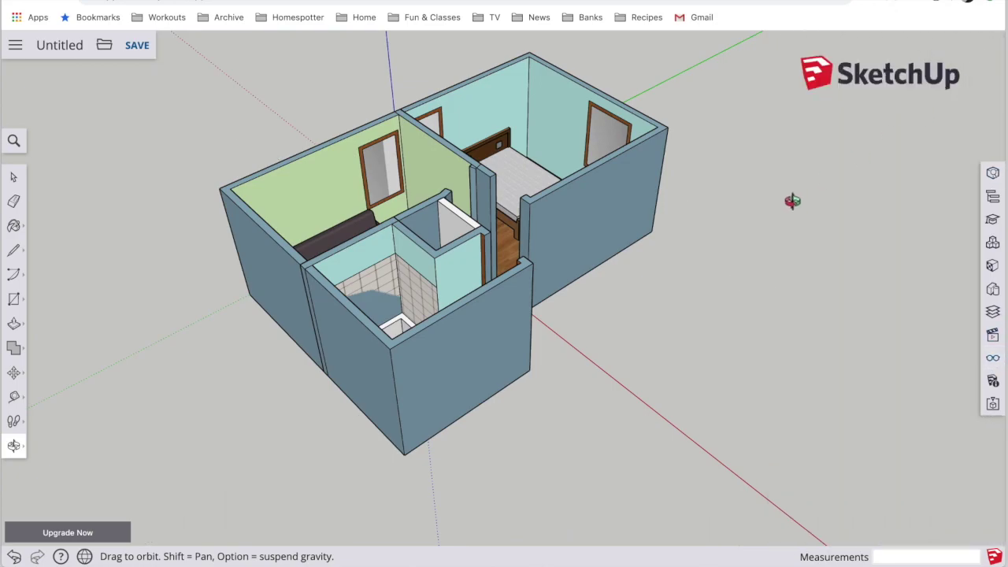
pyautogui.moveTo(575, 336); pyautogui.dragTo(530, 319)
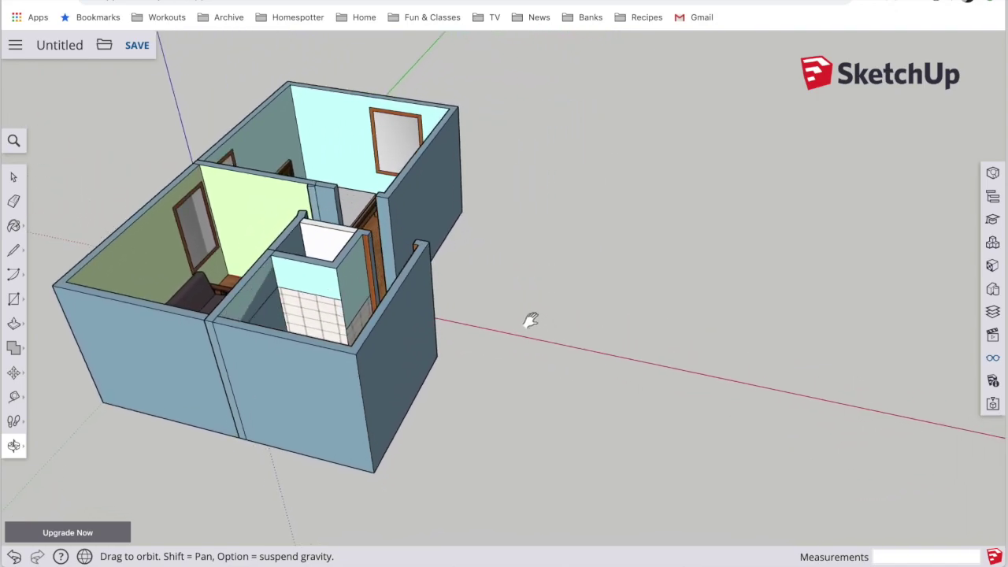
# - Save the model to Trimble Connect as firstFloorPlan
pyautogui.click(105, 50)
pyautogui.click(136, 44)
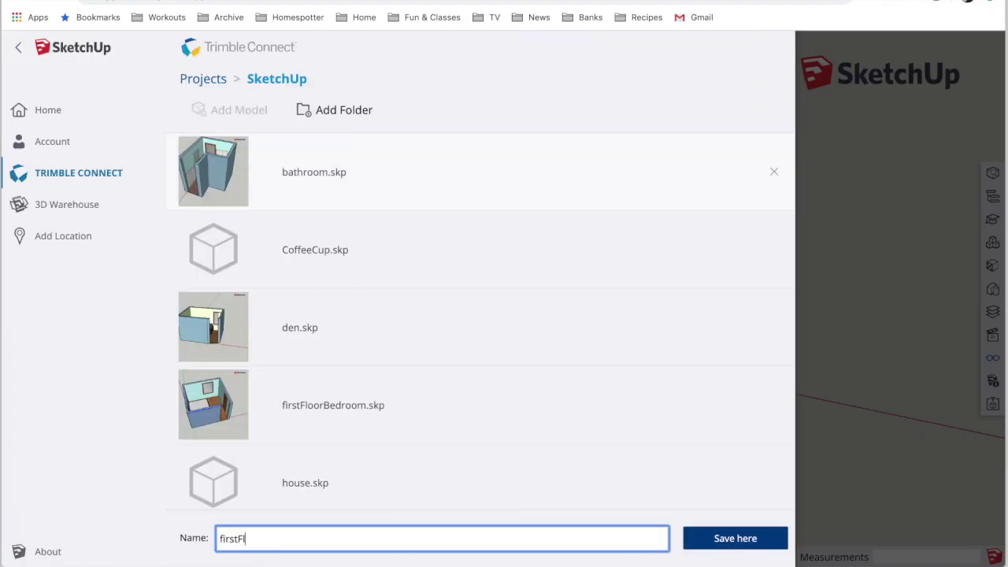
pyautogui.write('firstFloorPlan')
pyautogui.click(714, 539)
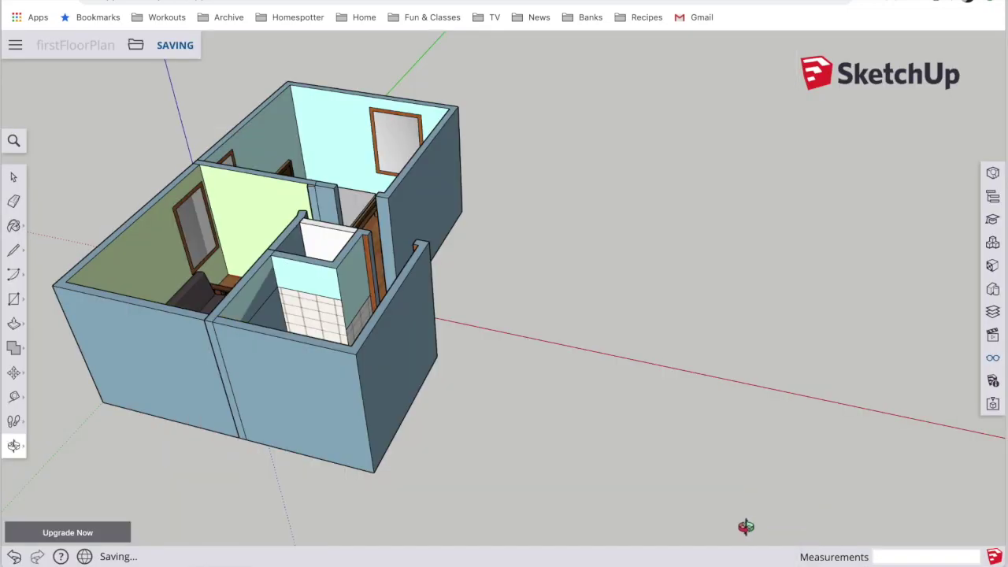
pyautogui.click(138, 57)
# - Insert kitchenLayout.skp from Trimble Connect and place it at the end of the bathroom wall
pyautogui.click(167, 145)
pyautogui.click(446, 309)
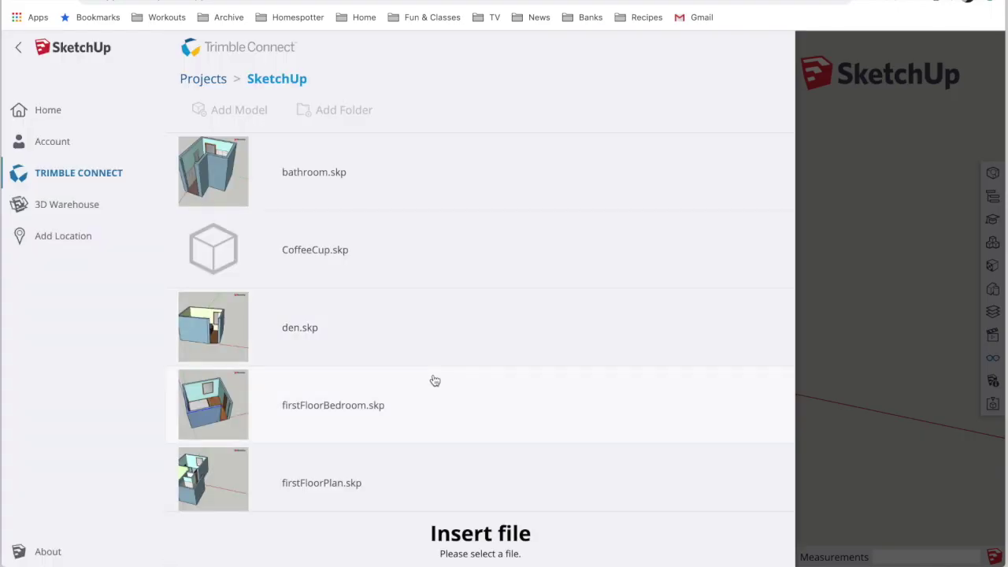
pyautogui.scroll(-5, 435, 380)
pyautogui.click(434, 386)
pyautogui.click(478, 538)
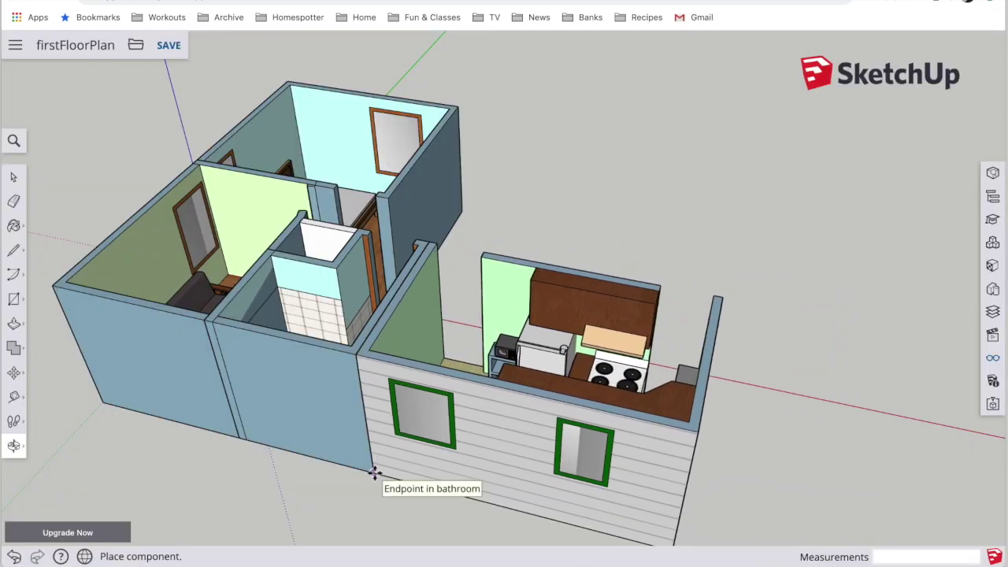
pyautogui.click(374, 475)
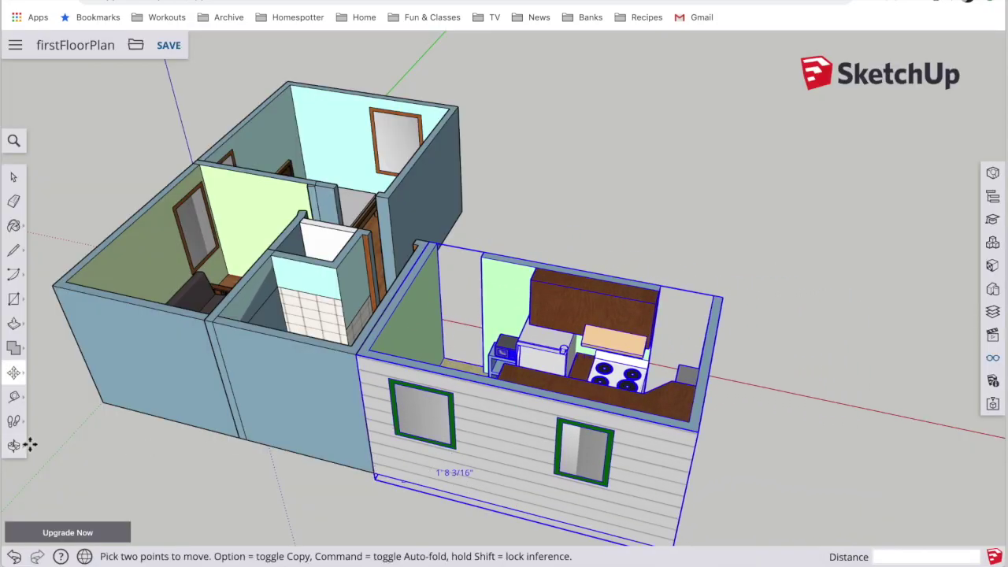
# - Orbit around the new kitchen to review it within the whole floor plan
pyautogui.click(14, 445)
pyautogui.moveTo(95, 437); pyautogui.dragTo(439, 418)
pyautogui.scroll(5, 459, 346)
pyautogui.press('m')
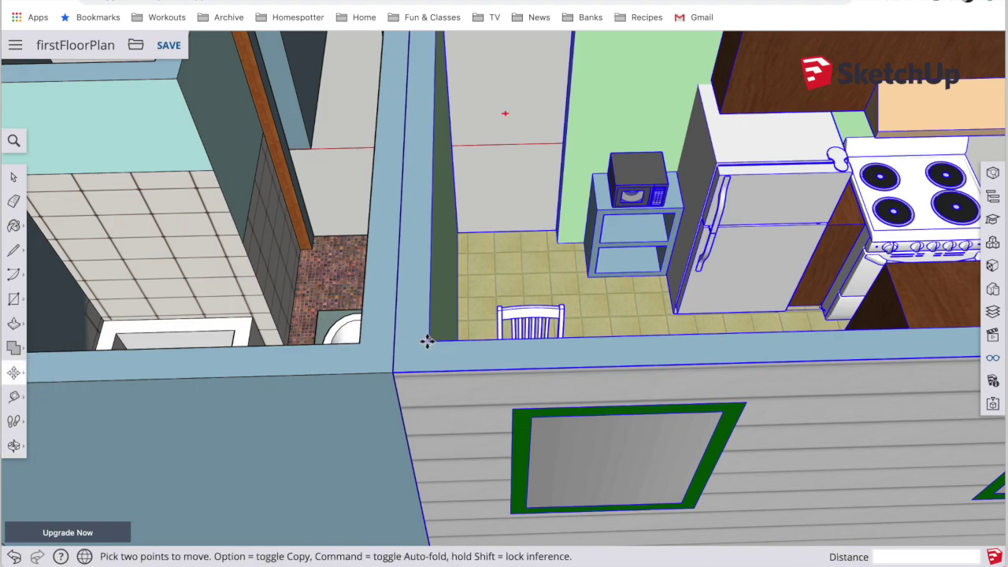
pyautogui.press('space')
pyautogui.scroll(-5, 236, 220)
pyautogui.moveTo(236, 244); pyautogui.dragTo(315, 220, button='middle')
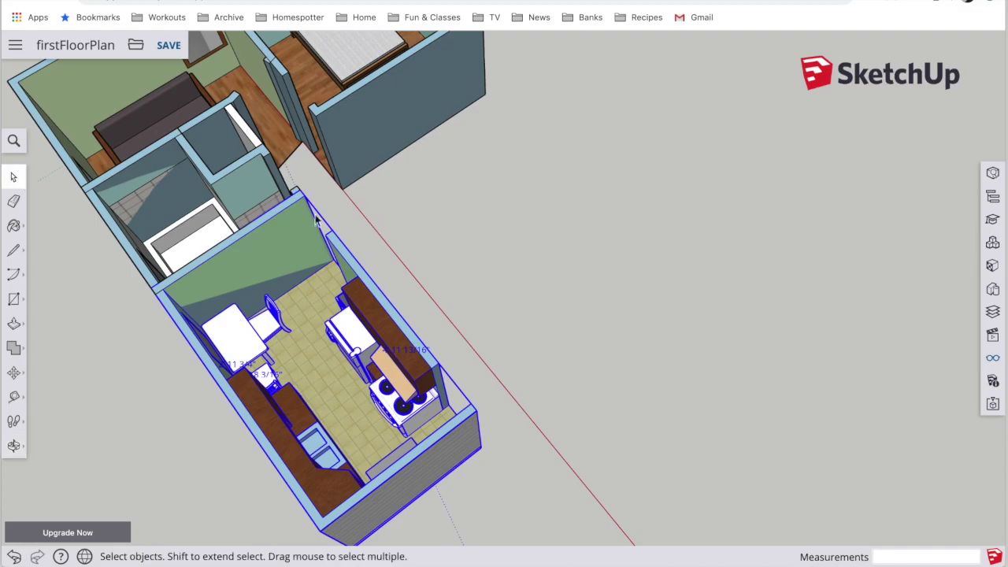
pyautogui.moveTo(527, 173); pyautogui.dragTo(274, 293, button='middle')
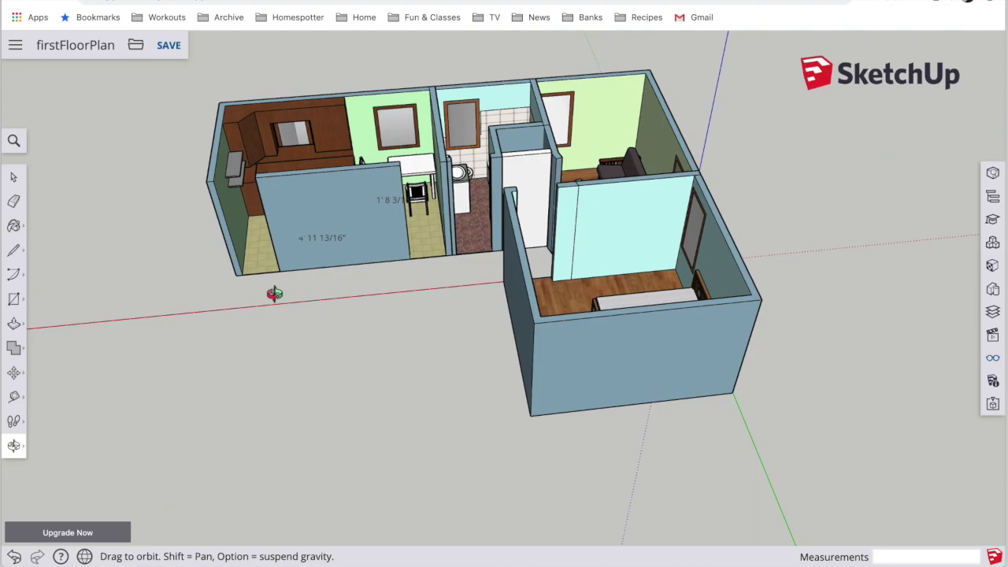
pyautogui.click(14, 396)
# - Create a dashed guide along the first outer wall's bottom edge
pyautogui.click(613, 398)
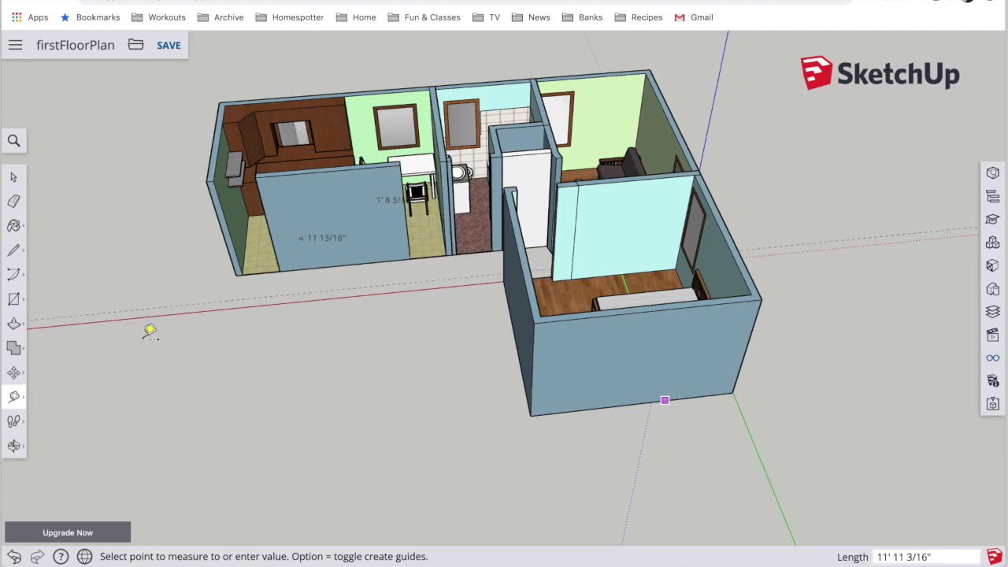
pyautogui.click(170, 375)
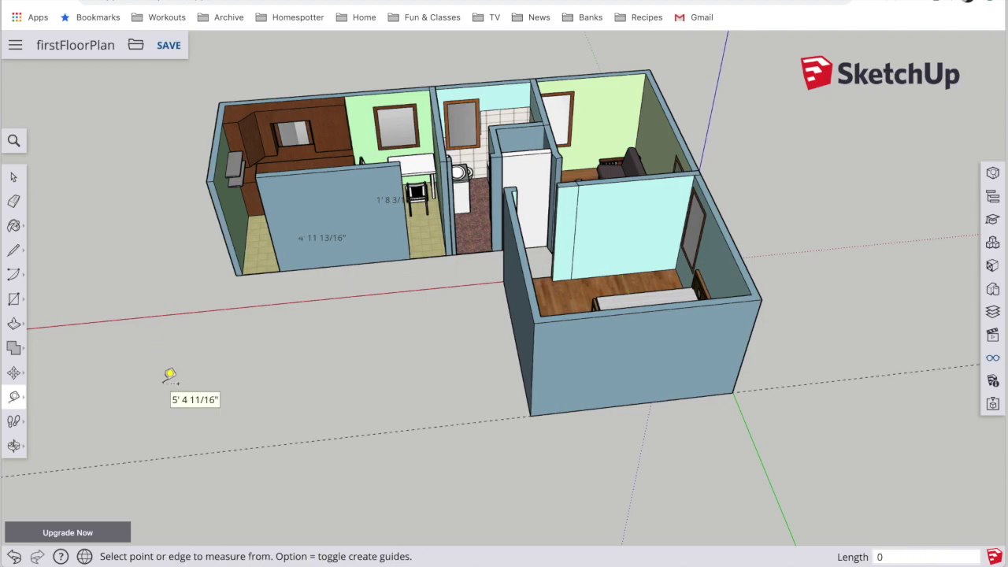
pyautogui.click(14, 445)
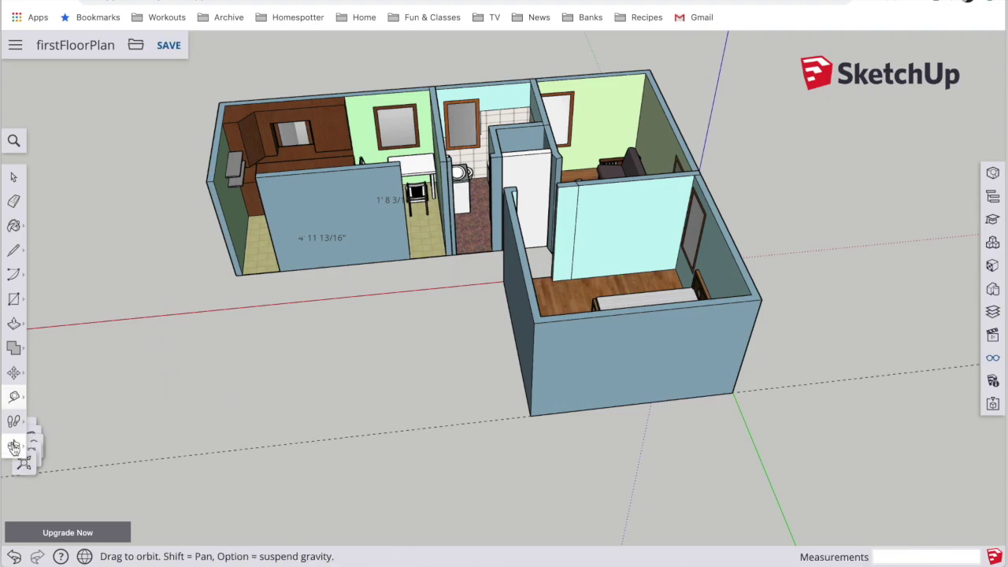
pyautogui.moveTo(189, 340); pyautogui.dragTo(415, 295)
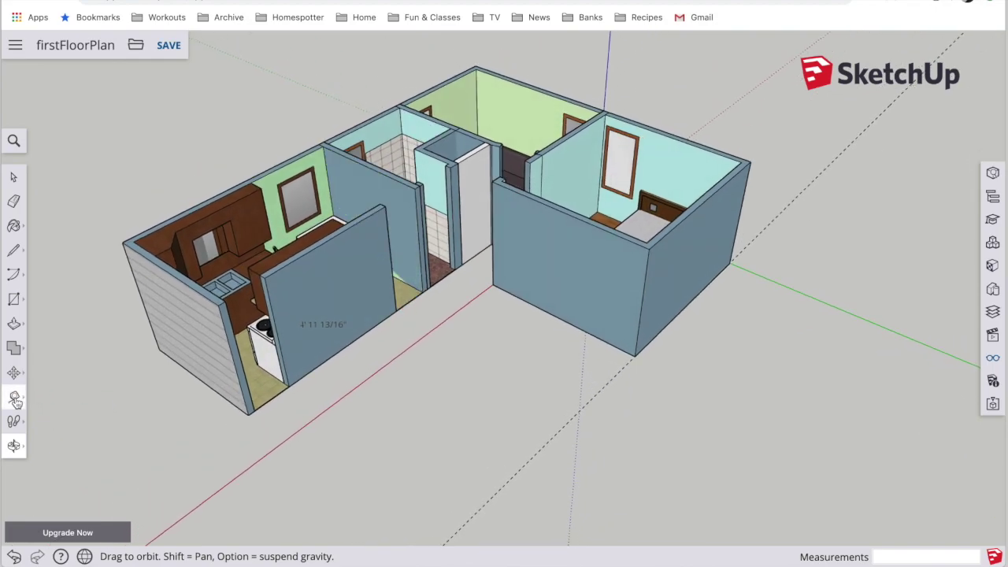
# - Add a second guide along the kitchen wall's bottom edge, then save the model
pyautogui.click(14, 398)
pyautogui.click(219, 389)
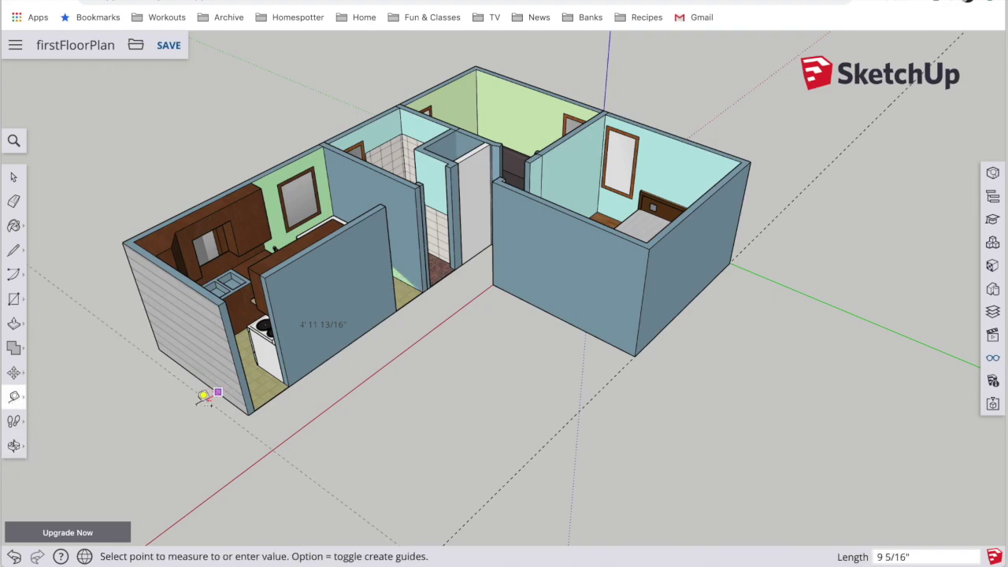
pyautogui.click(198, 402)
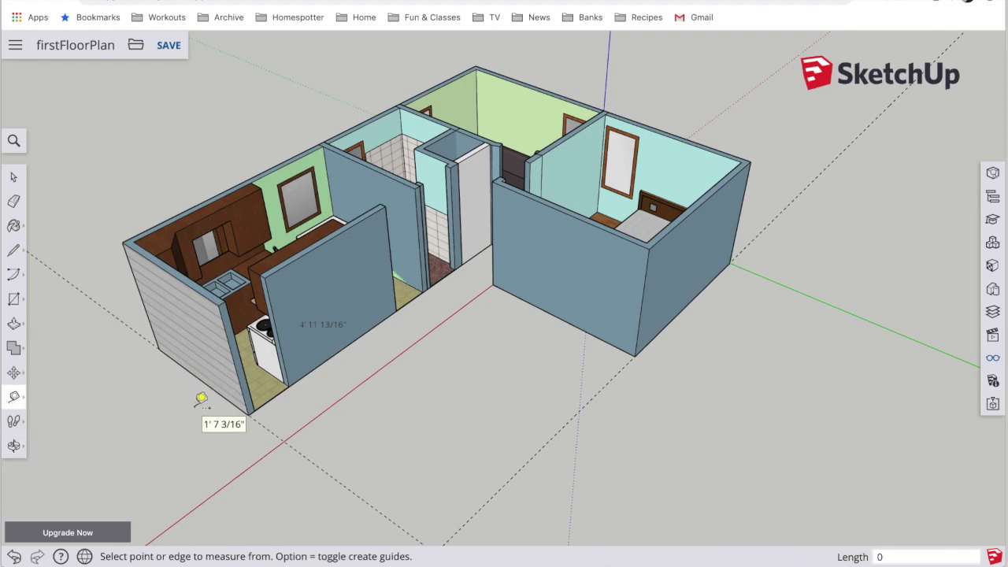
pyautogui.click(13, 445)
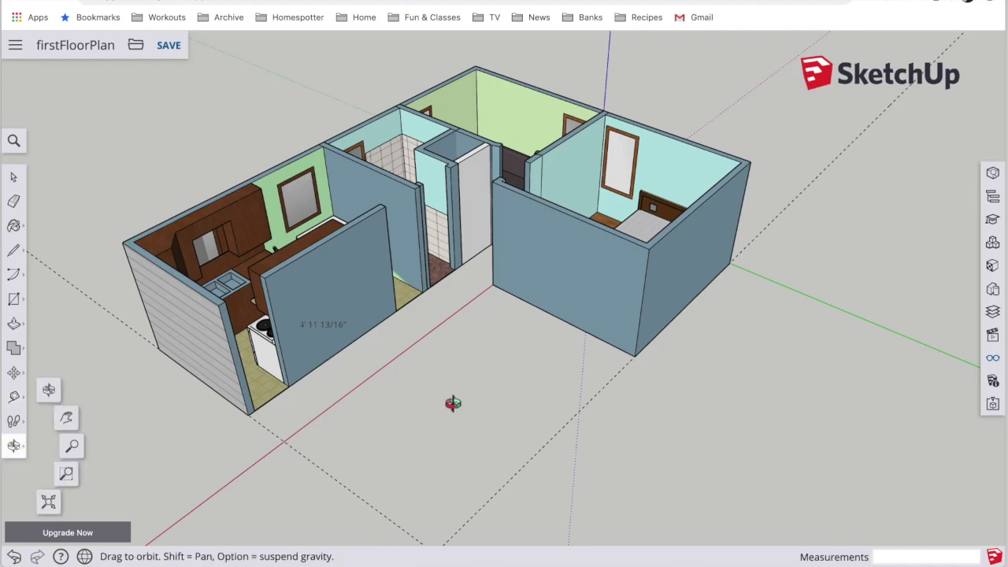
pyautogui.keyDown('shift'); pyautogui.moveTo(453, 403); pyautogui.dragTo(423, 362); pyautogui.keyUp('shift')
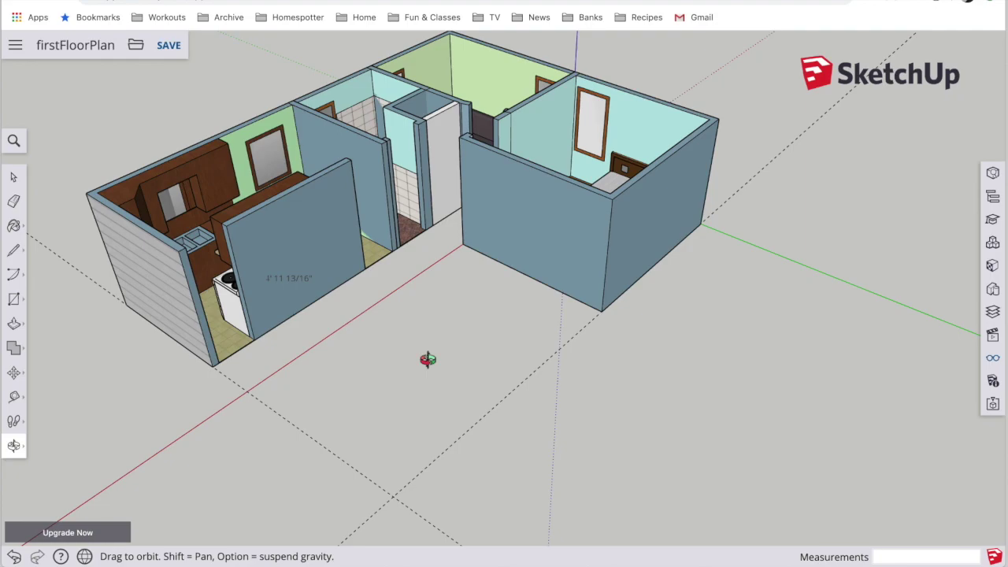
pyautogui.click(169, 53)
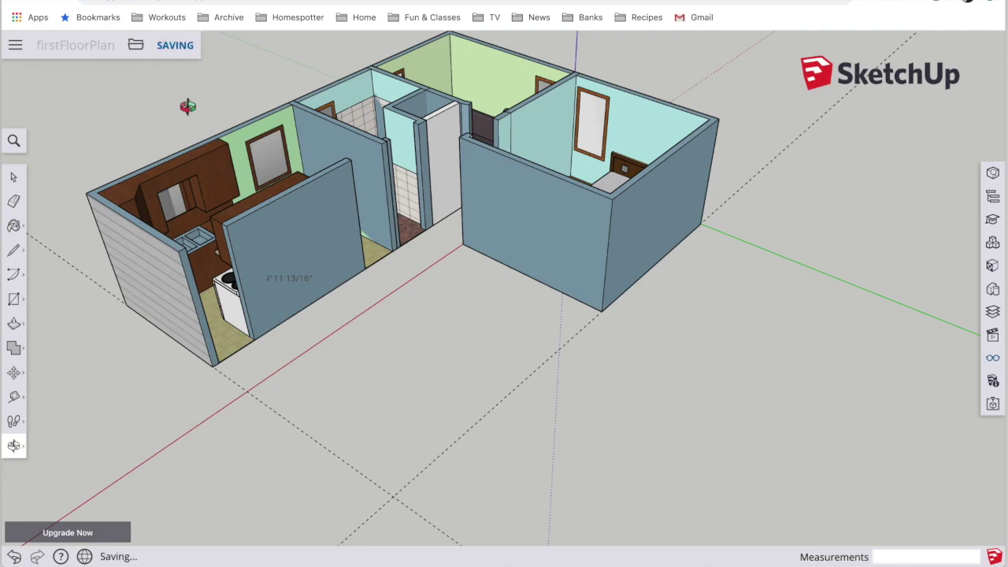
# - Insert livingRoom.skp from Trimble Connect as a component
pyautogui.click(135, 45)
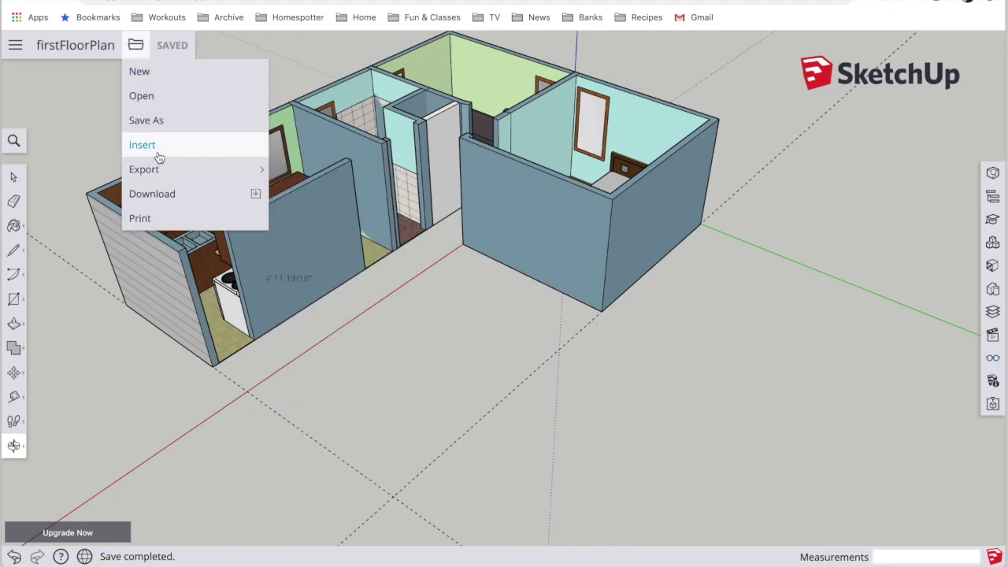
pyautogui.click(152, 145)
pyautogui.click(455, 297)
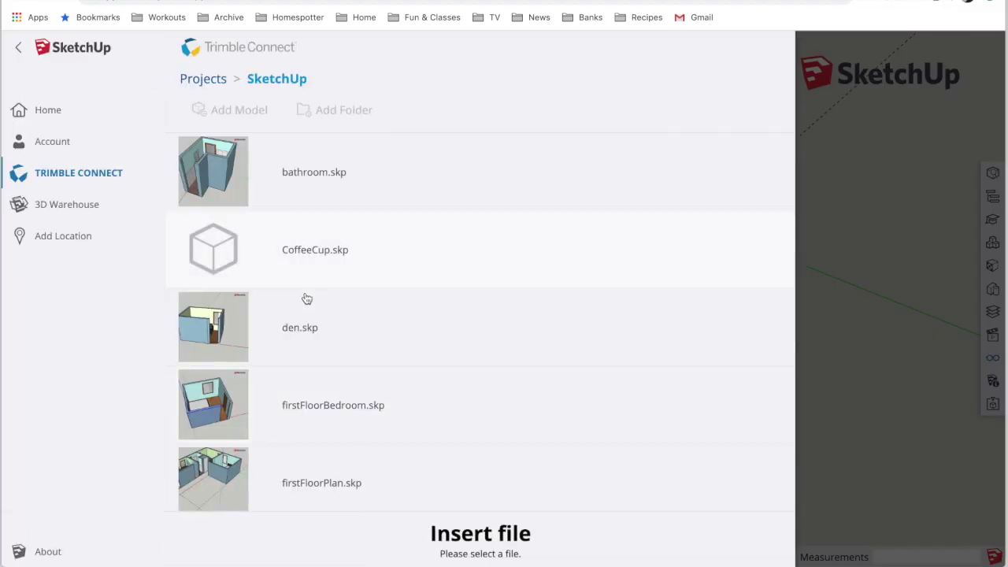
pyautogui.scroll(-5, 308, 367)
pyautogui.click(309, 367)
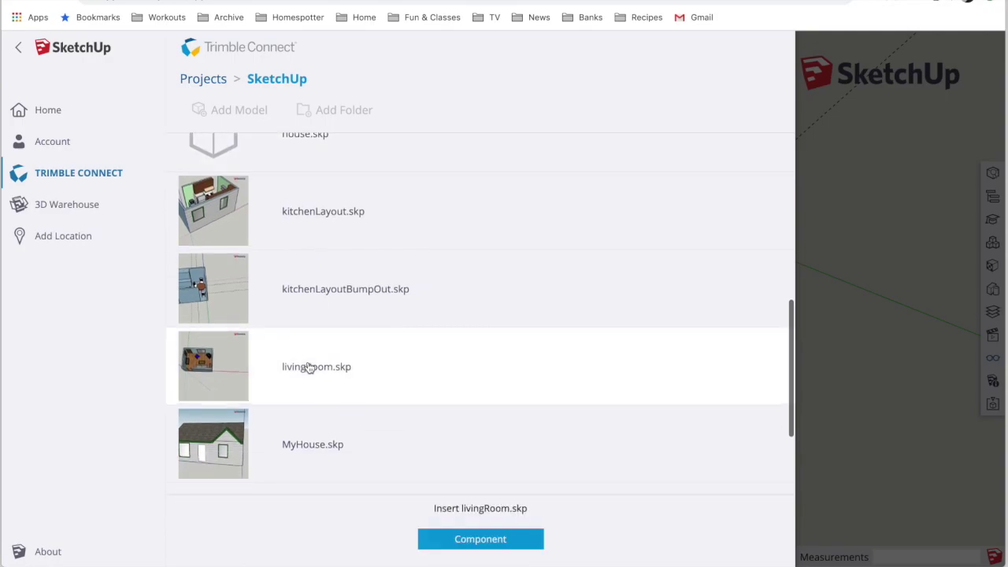
pyautogui.click(477, 537)
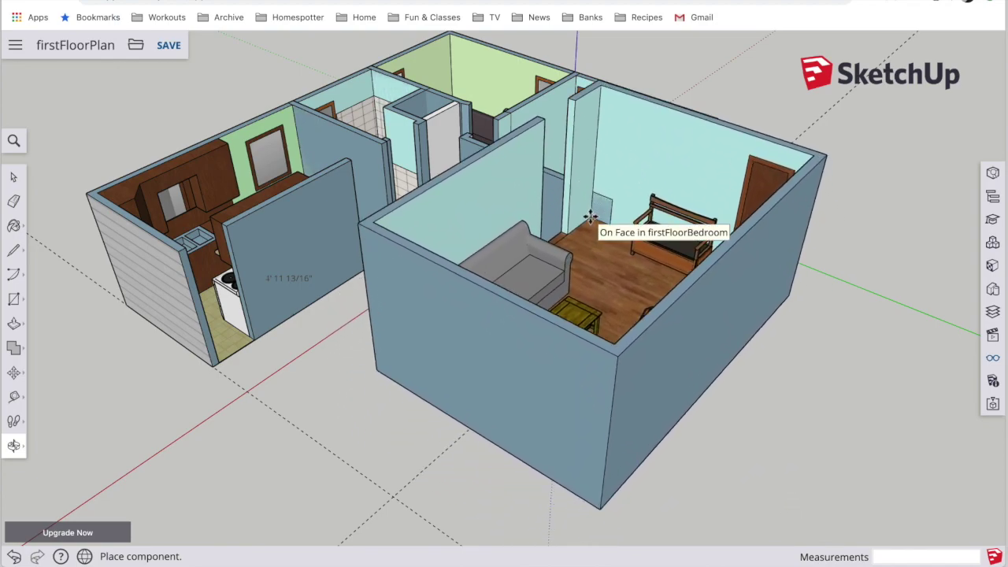
# - Drop the livingRoom component into the model and grab it by its corner with Move
pyautogui.click(578, 211)
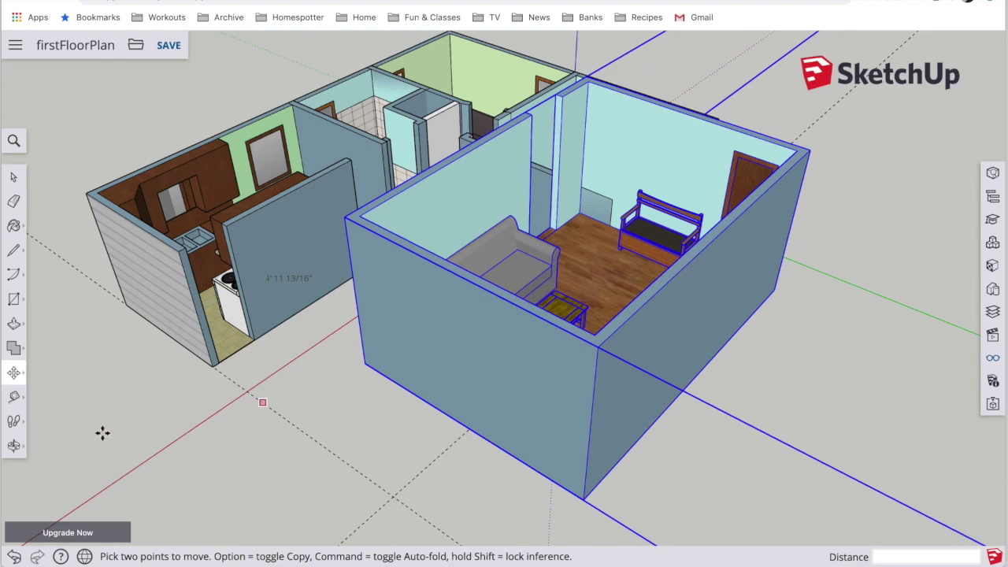
pyautogui.click(14, 447)
pyautogui.moveTo(202, 417); pyautogui.dragTo(210, 358)
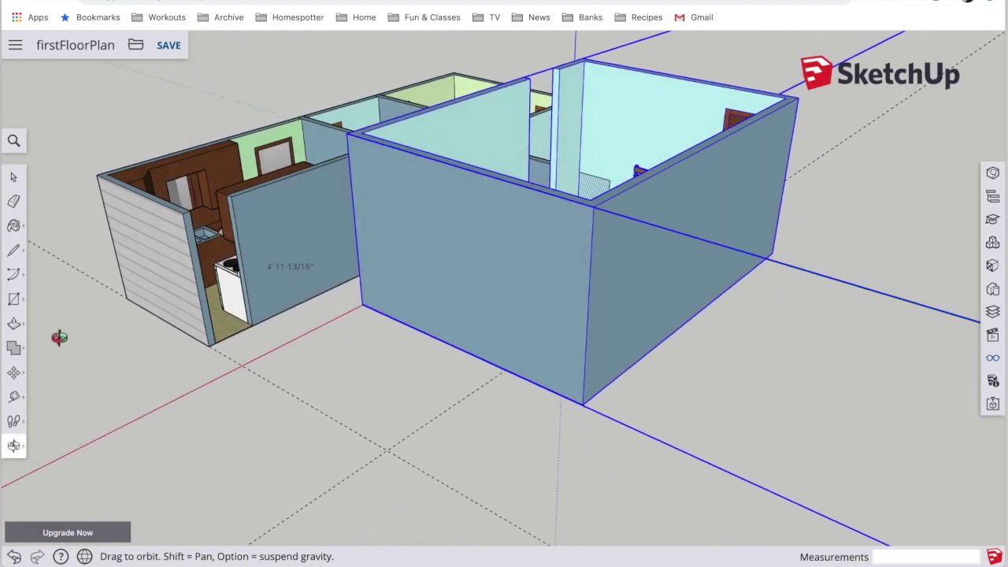
pyautogui.click(13, 372)
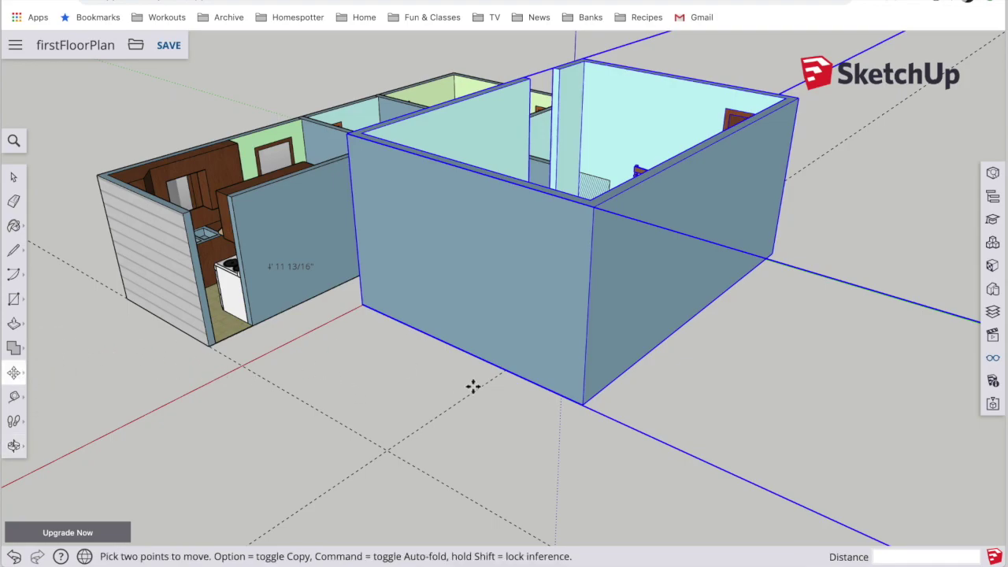
pyautogui.click(579, 403)
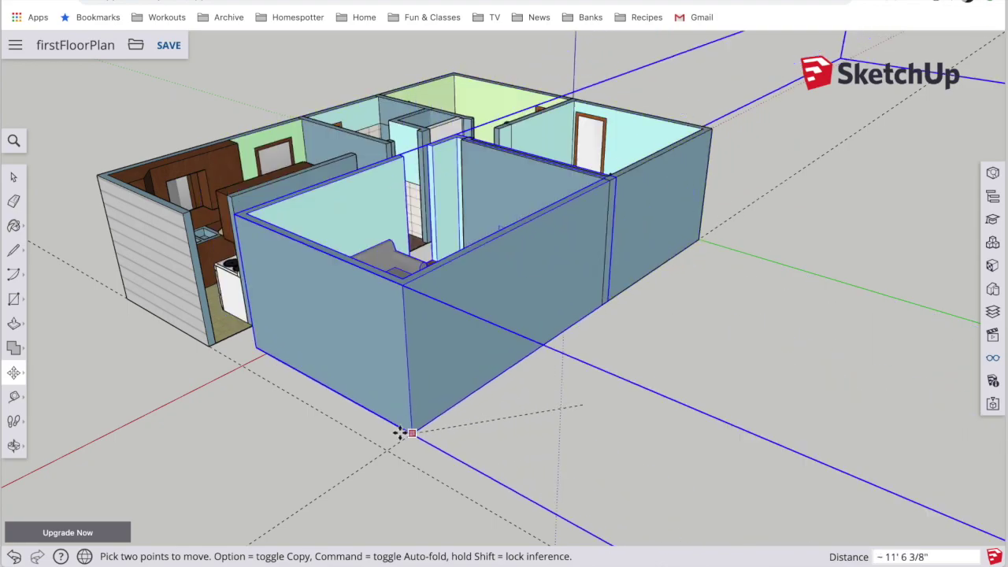
pyautogui.scroll(8, 386, 447)
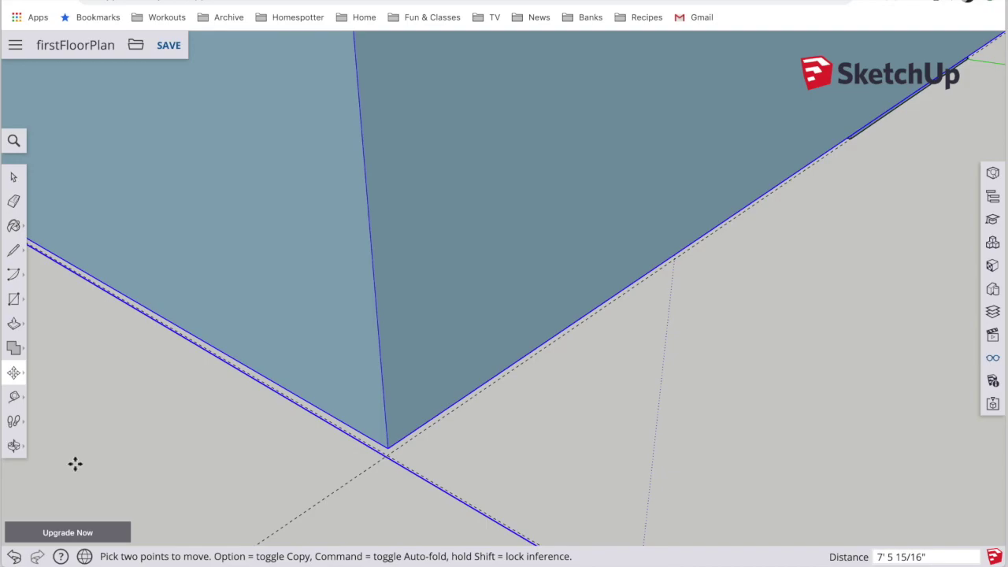
# - Slide the living room along the guide line, snap it onto the floor corner, and deselect
pyautogui.click(13, 445)
pyautogui.moveTo(252, 350); pyautogui.dragTo(307, 308)
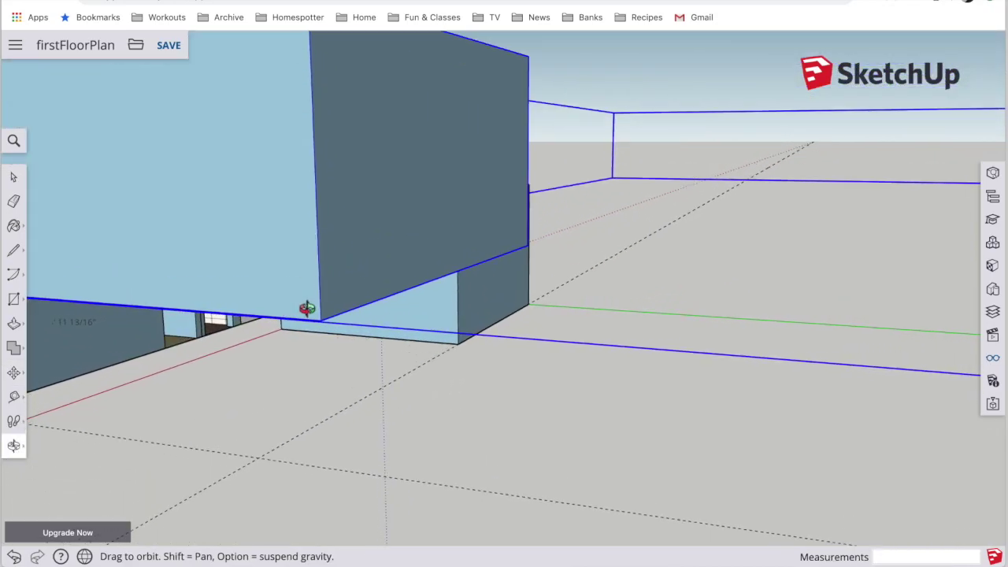
pyautogui.click(15, 373)
pyautogui.moveTo(324, 316); pyautogui.dragTo(257, 256)
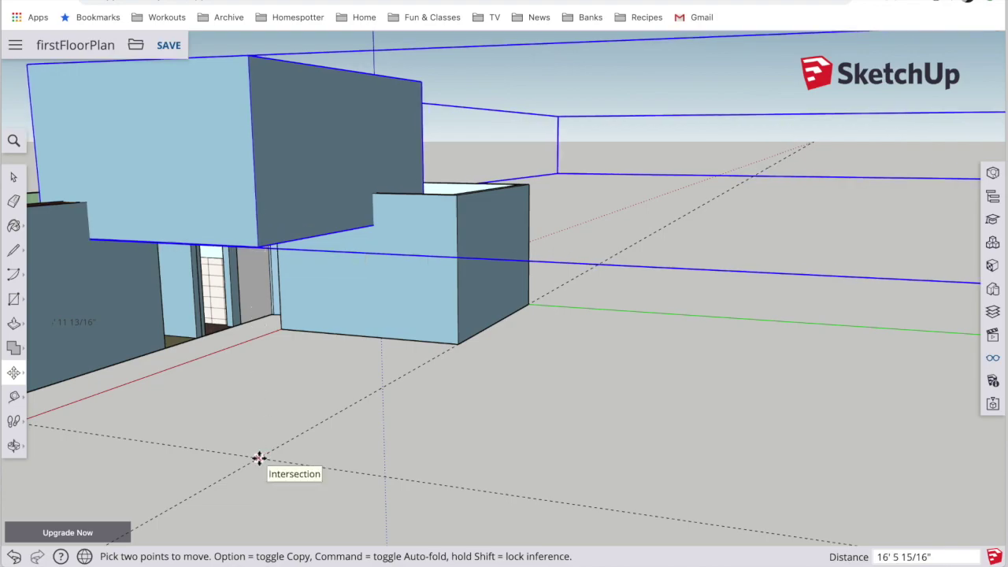
pyautogui.moveTo(259, 457); pyautogui.dragTo(259, 512)
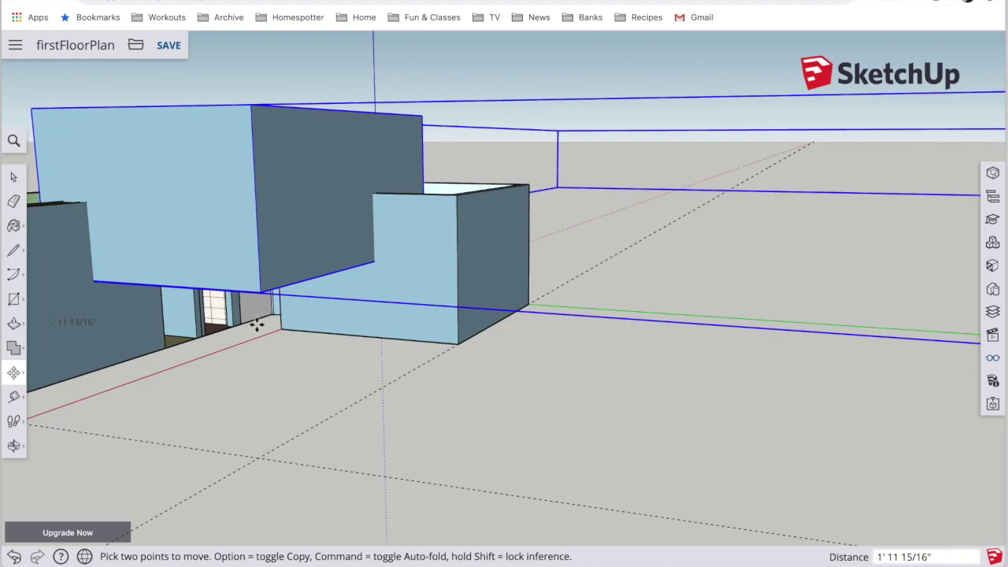
pyautogui.moveTo(259, 293); pyautogui.dragTo(255, 440)
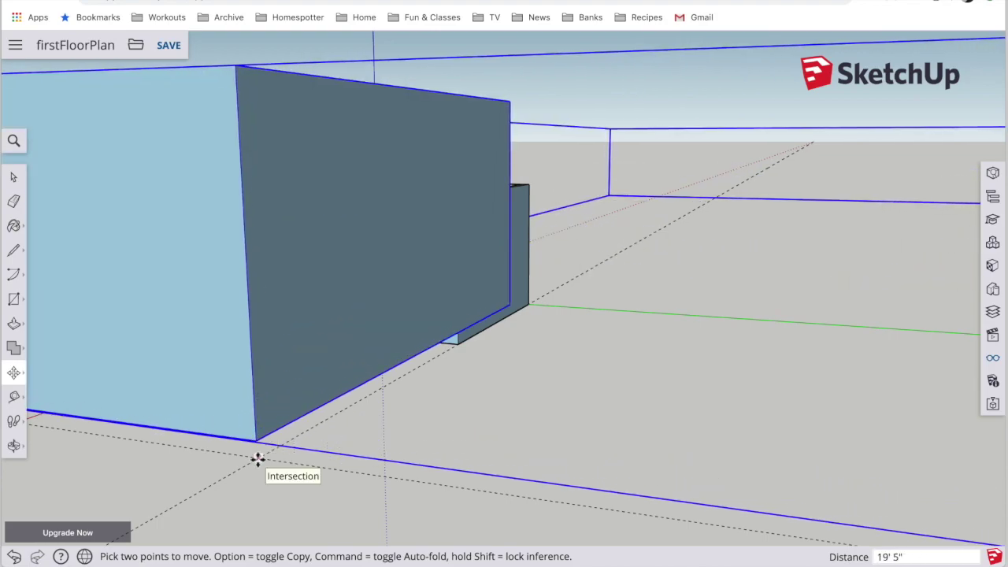
pyautogui.moveTo(255, 440)
pyautogui.mouseDown()
pyautogui.moveTo(260, 454)
pyautogui.moveTo(259, 443)
pyautogui.mouseUp()
pyautogui.scroll(5, 259, 445)
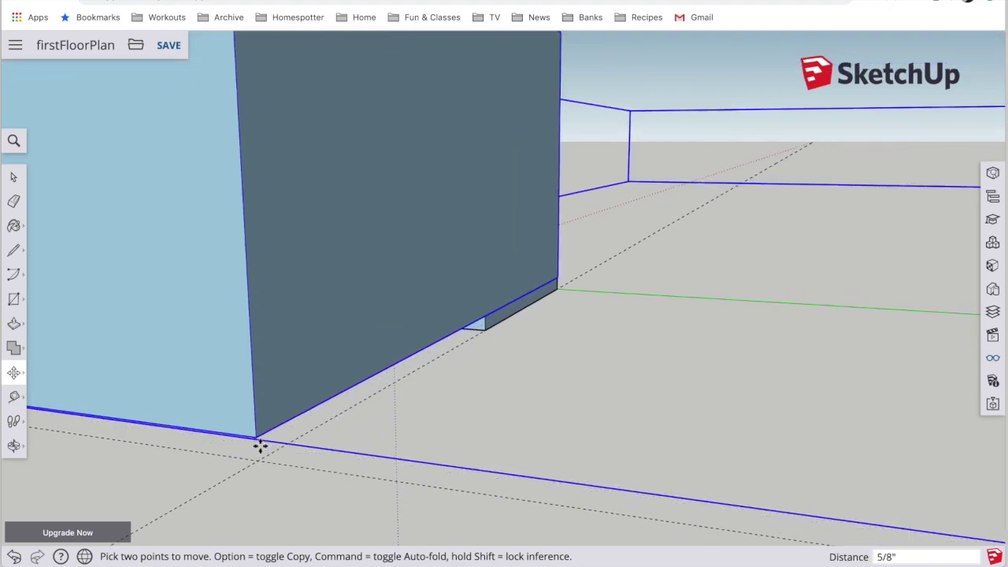
pyautogui.moveTo(254, 479); pyautogui.dragTo(242, 521)
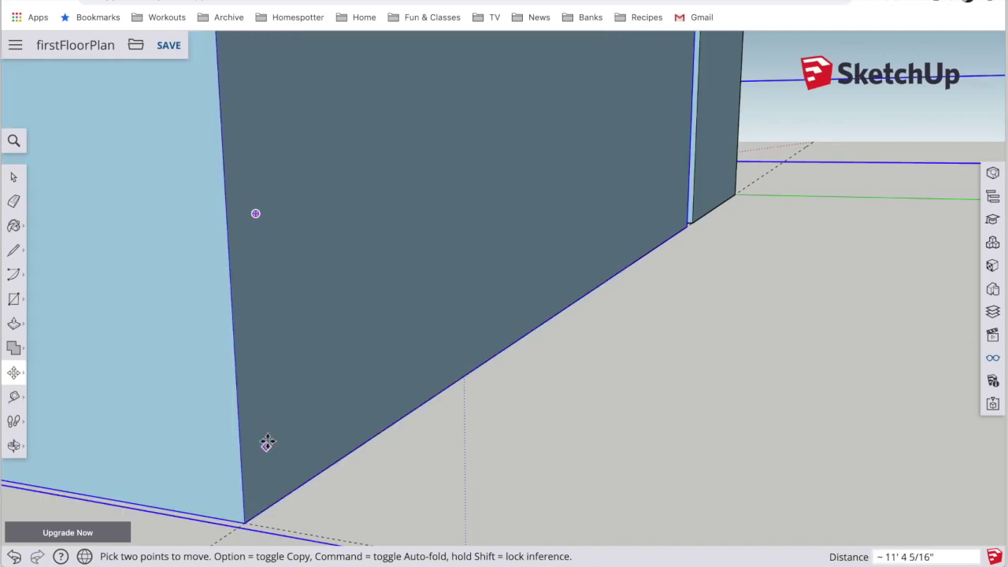
pyautogui.scroll(-10, 266, 443)
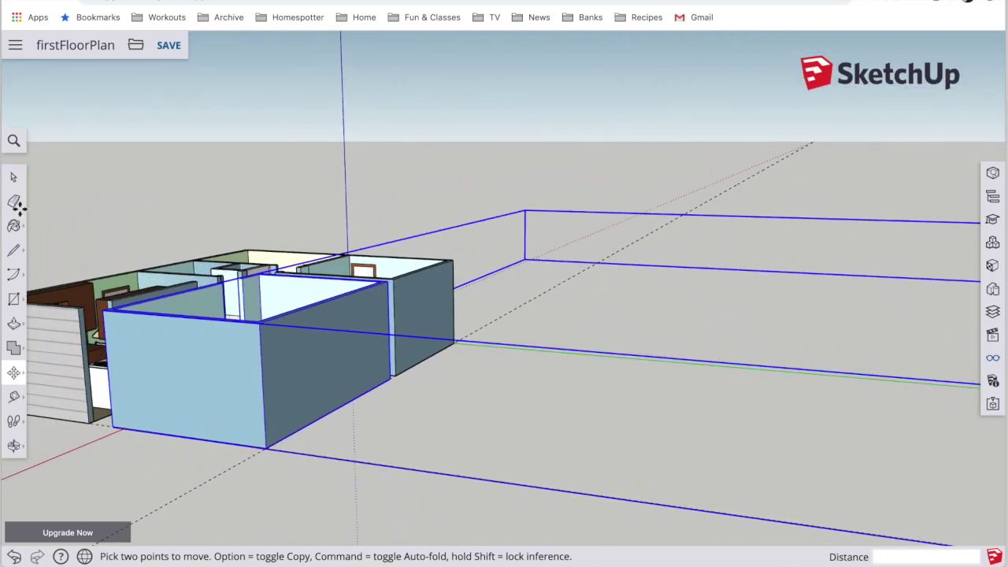
pyautogui.click(88, 247)
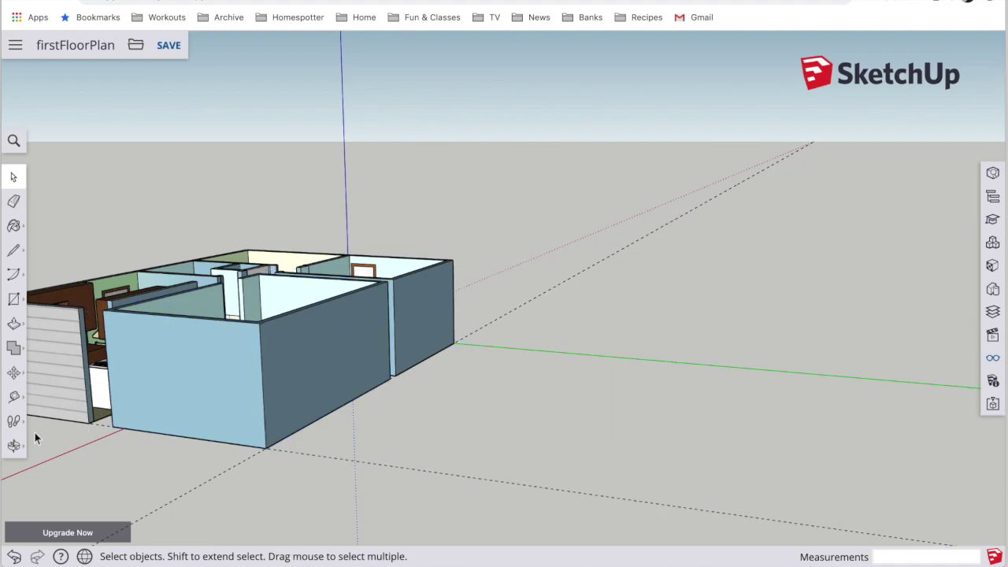
# - Get a top-down view of the gap between the walls and measure from the wall edge
pyautogui.click(14, 446)
pyautogui.moveTo(225, 387); pyautogui.dragTo(508, 356)
pyautogui.click(992, 357)
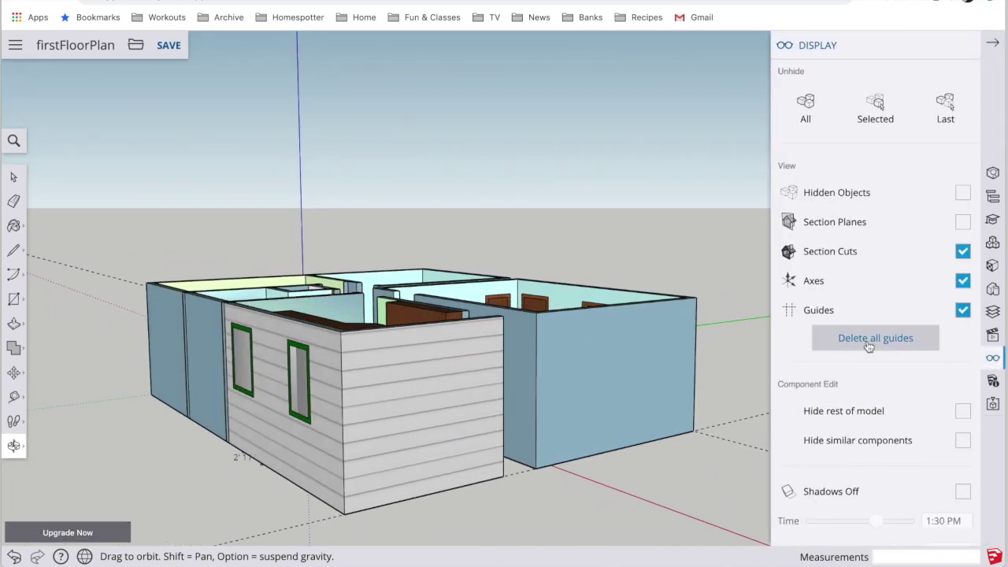
pyautogui.click(992, 42)
pyautogui.moveTo(687, 313); pyautogui.dragTo(479, 467)
pyautogui.scroll(3, 476, 430)
pyautogui.keyDown('shift'); pyautogui.moveTo(378, 421); pyautogui.dragTo(449, 430); pyautogui.keyUp('shift')
pyautogui.scroll(5, 459, 427)
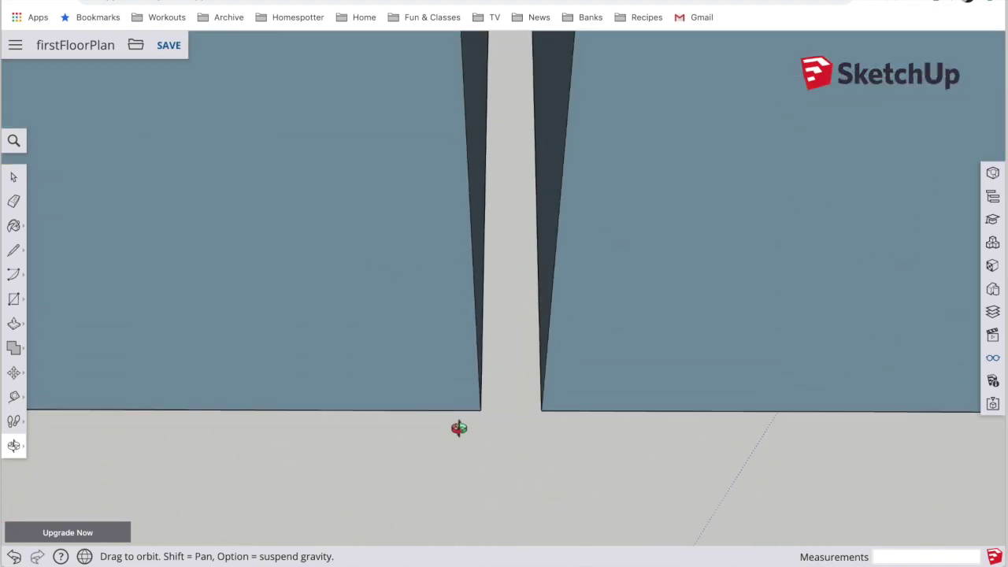
pyautogui.press('t')
pyautogui.click(587, 409)
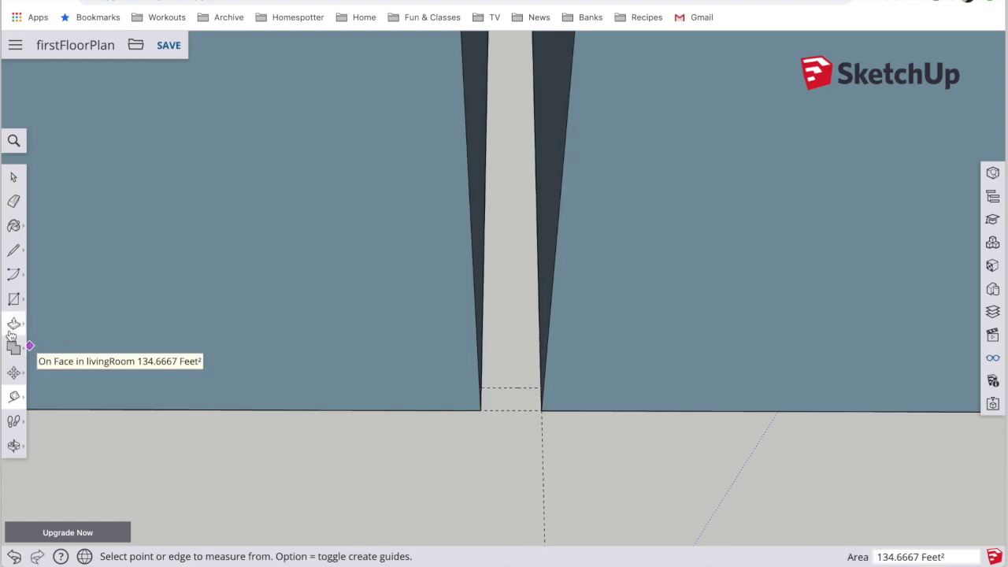
# - Draw a rectangle in the wall gap and push/pull it up 8'
pyautogui.click(13, 298)
pyautogui.click(541, 409)
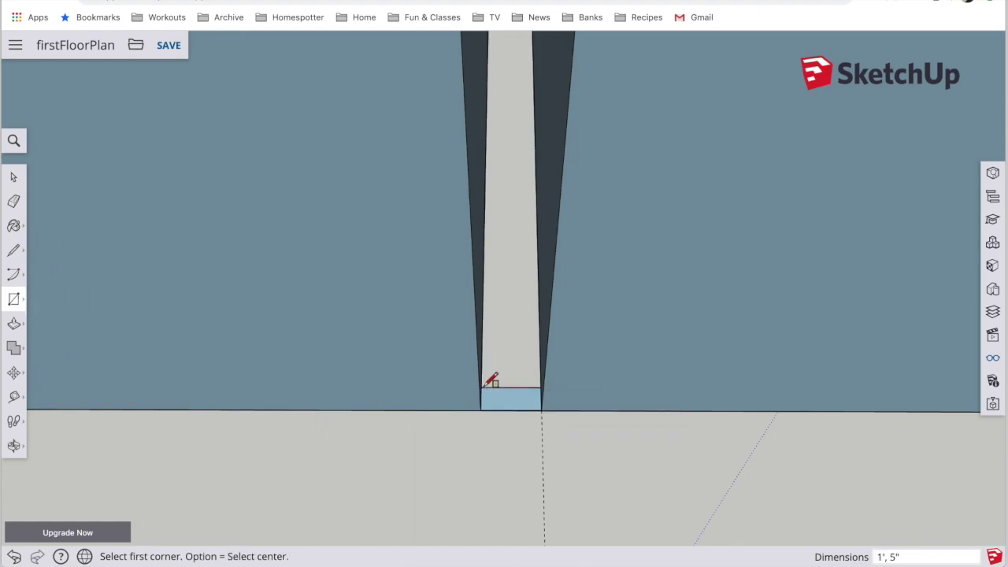
pyautogui.click(13, 322)
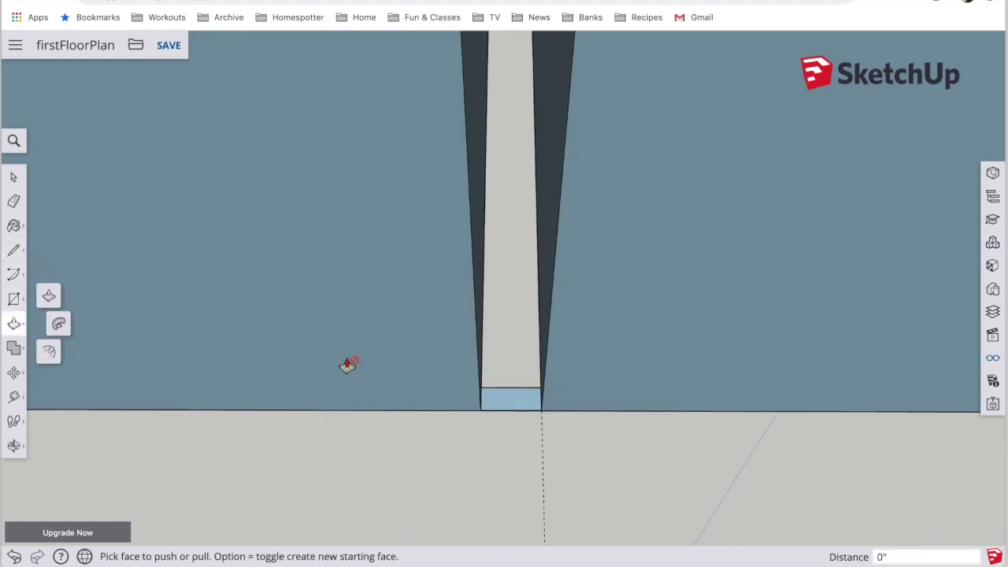
pyautogui.moveTo(506, 404); pyautogui.dragTo(507, 349)
pyautogui.write("8'")
pyautogui.press('Return')
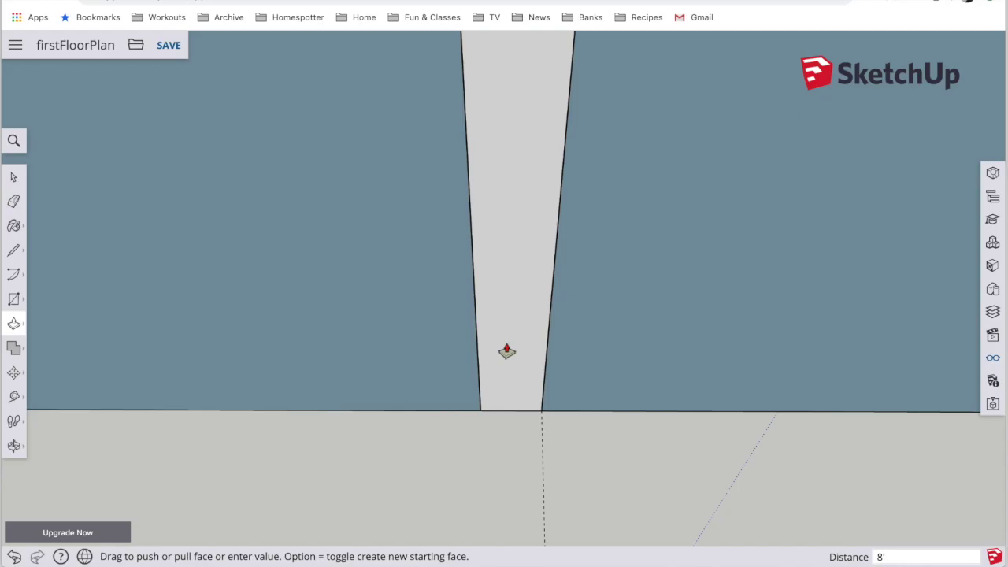
# - Check the new filler piece from overhead and low side angles
pyautogui.click(16, 445)
pyautogui.moveTo(385, 351); pyautogui.dragTo(441, 292)
pyautogui.moveTo(94, 237); pyautogui.dragTo(56, 234)
pyautogui.click(13, 396)
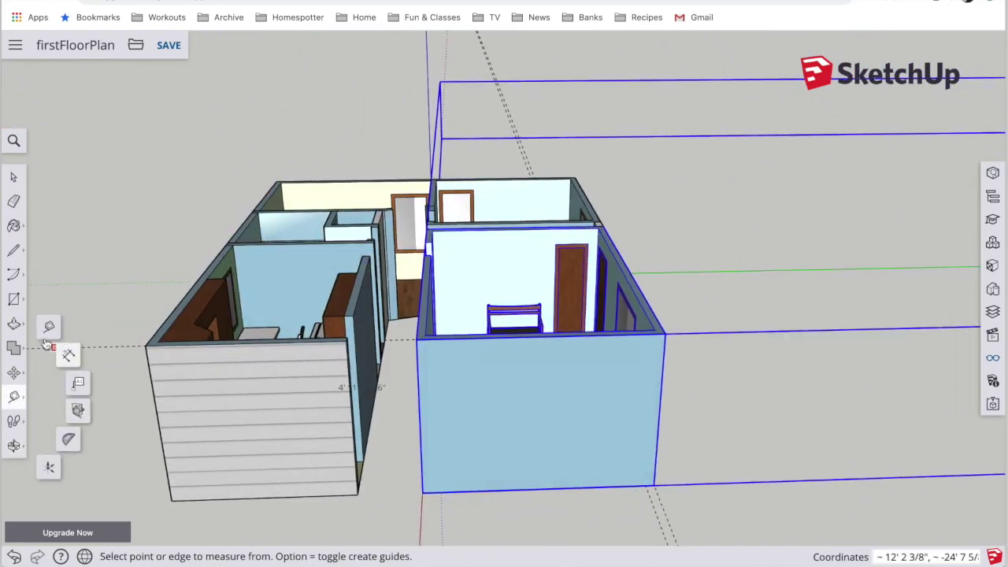
pyautogui.click(14, 444)
pyautogui.moveTo(48, 339); pyautogui.dragTo(30, 277)
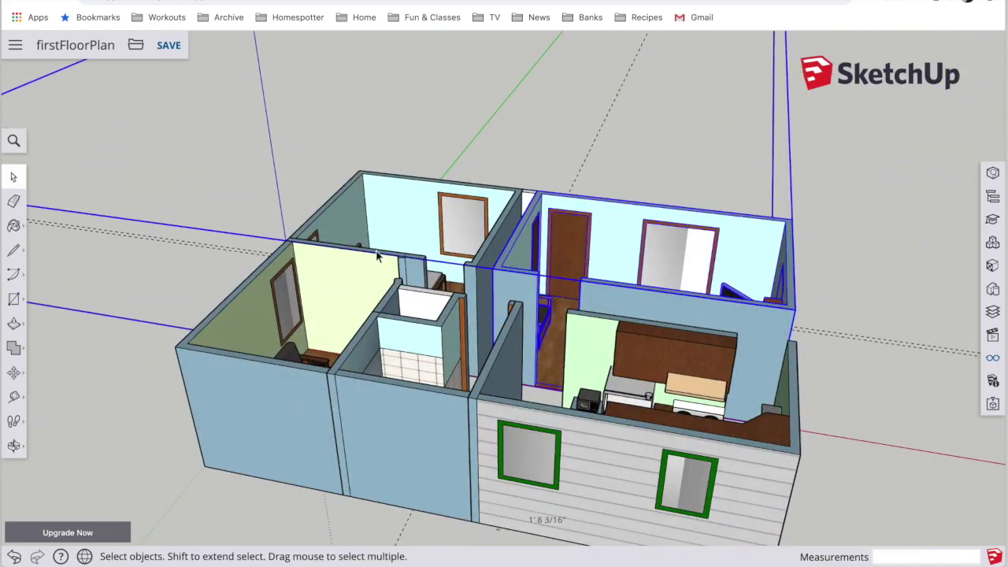
# - Turn the view toward the hallway and measure from the hallway corner
pyautogui.moveTo(378, 256); pyautogui.dragTo(490, 257, button='middle')
pyautogui.click(991, 357)
pyautogui.click(14, 445)
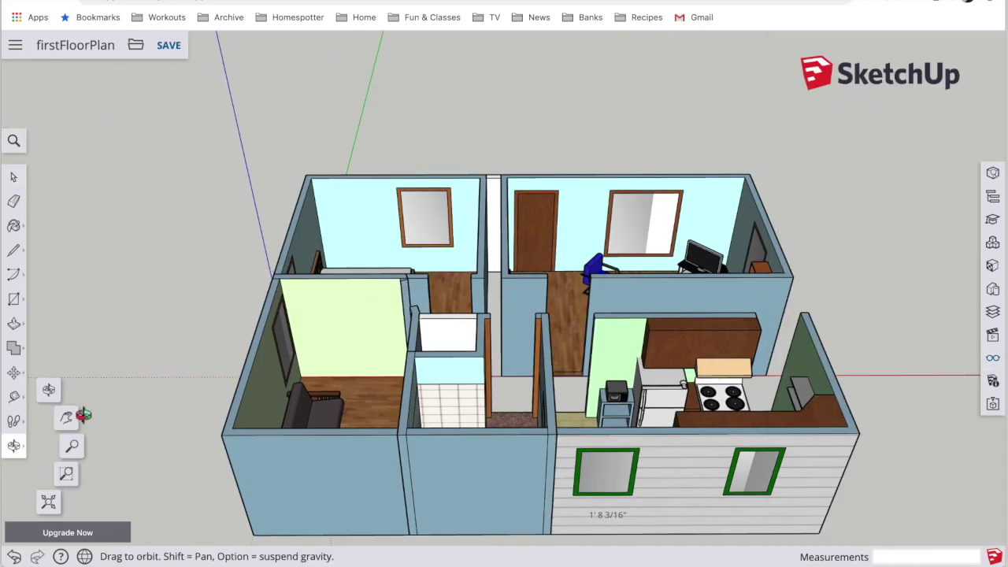
pyautogui.moveTo(83, 415); pyautogui.dragTo(520, 260)
pyautogui.scroll(10, 490, 323)
pyautogui.scroll(3, 489, 323)
pyautogui.click(14, 396)
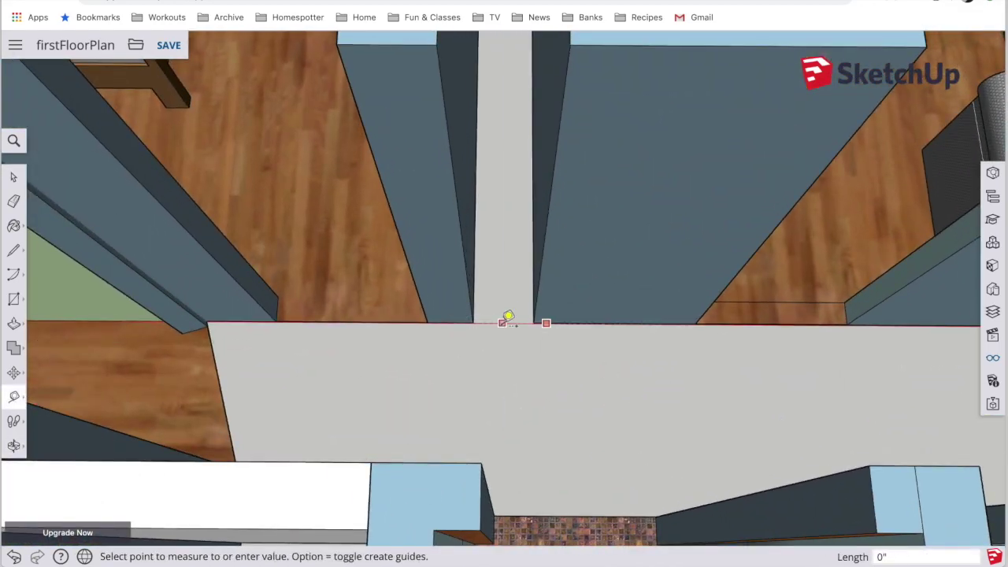
pyautogui.click(15, 180)
pyautogui.press('r')
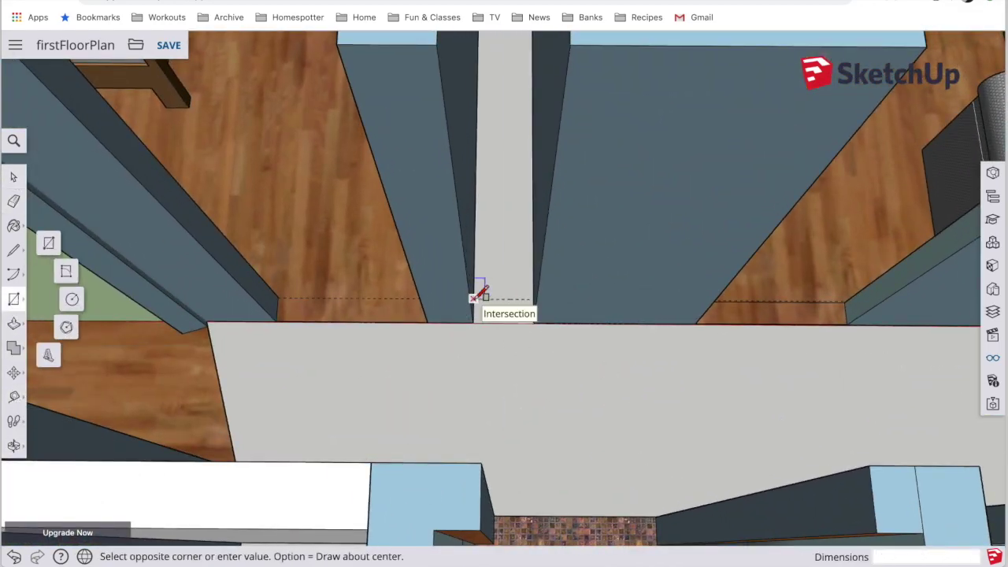
pyautogui.click(14, 445)
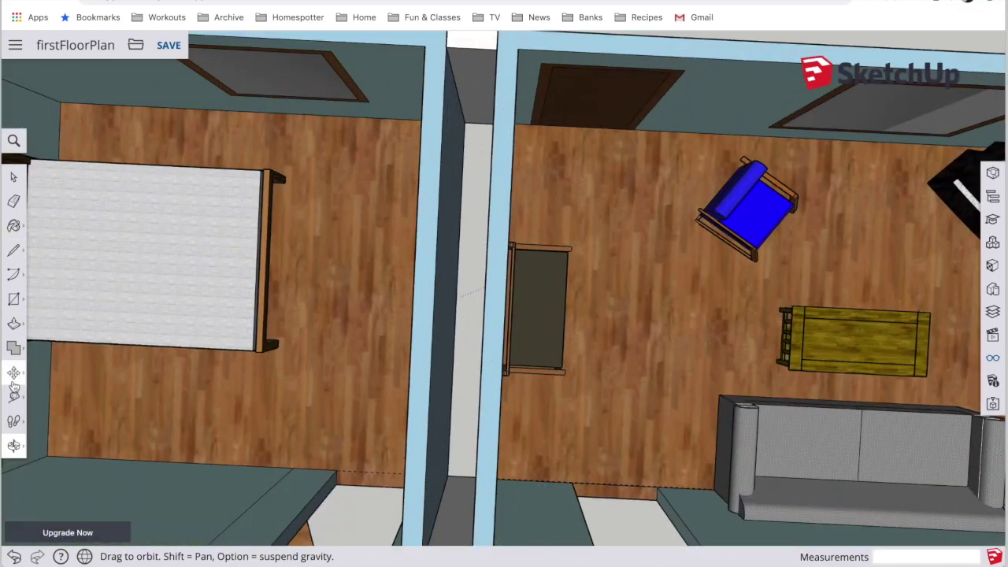
pyautogui.click(14, 396)
pyautogui.click(481, 124)
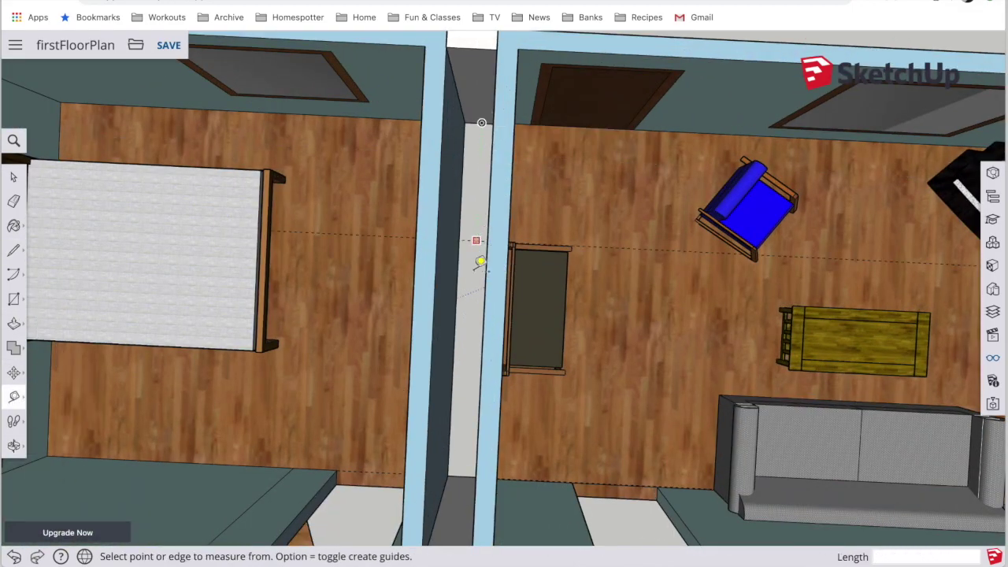
pyautogui.click(626, 262)
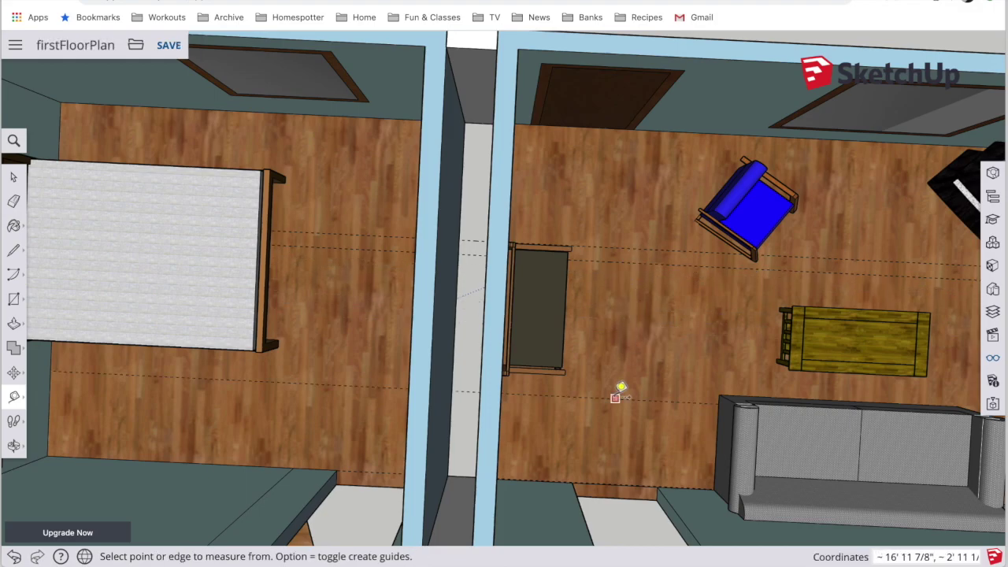
pyautogui.moveTo(118, 469); pyautogui.dragTo(483, 252, button='middle')
pyautogui.scroll(5, 483, 252)
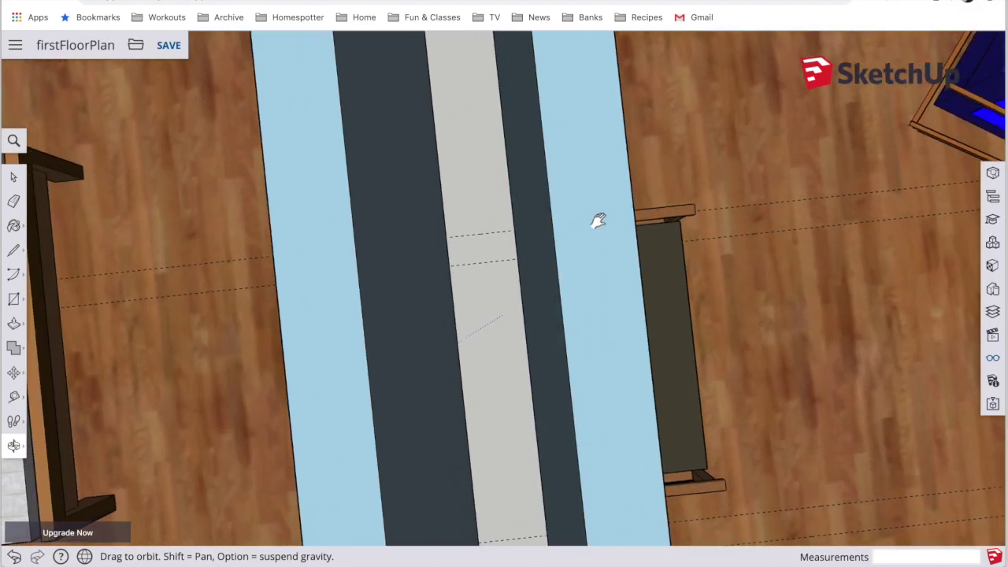
# - Draw rectangles across the hallway and corridor and extrude them into wall blocks
pyautogui.press('r')
pyautogui.click(446, 236)
pyautogui.click(508, 253)
pyautogui.press('p')
pyautogui.moveTo(483, 251); pyautogui.dragTo(406, 157)
pyautogui.press('o')
pyautogui.click(14, 298)
pyautogui.click(450, 334)
pyautogui.click(528, 349)
pyautogui.press('p')
pyautogui.moveTo(488, 347); pyautogui.dragTo(443, 353)
pyautogui.hotkey('shift', 'z')
pyautogui.click(14, 445)
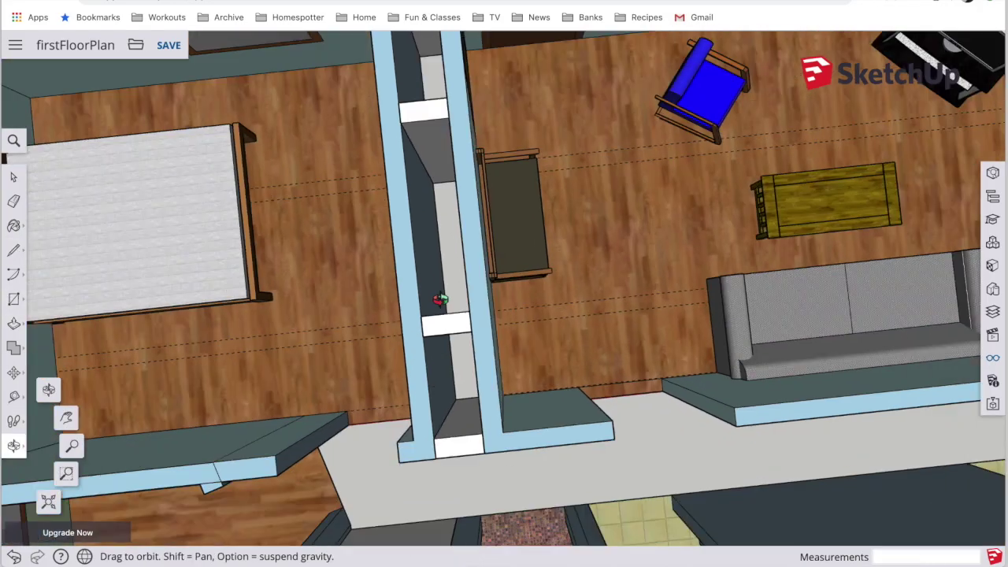
pyautogui.moveTo(440, 299); pyautogui.dragTo(551, 236)
pyautogui.moveTo(479, 171); pyautogui.dragTo(504, 283)
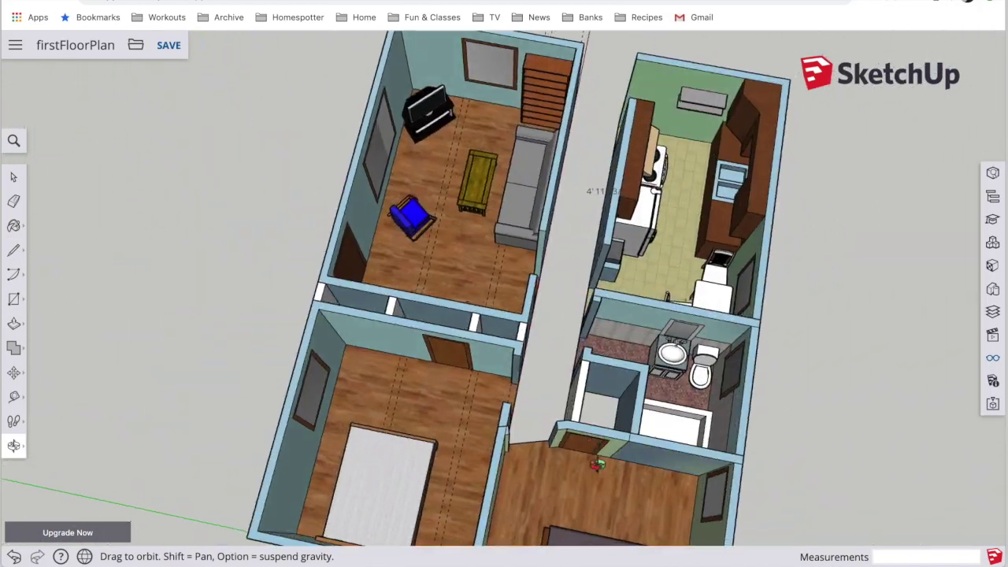
pyautogui.scroll(3, 503, 283)
# - Measure from the living room to the hallway and raise the doorway header to full 8' height
pyautogui.click(16, 398)
pyautogui.scroll(3, 99, 232)
pyautogui.click(168, 221)
pyautogui.click(544, 247)
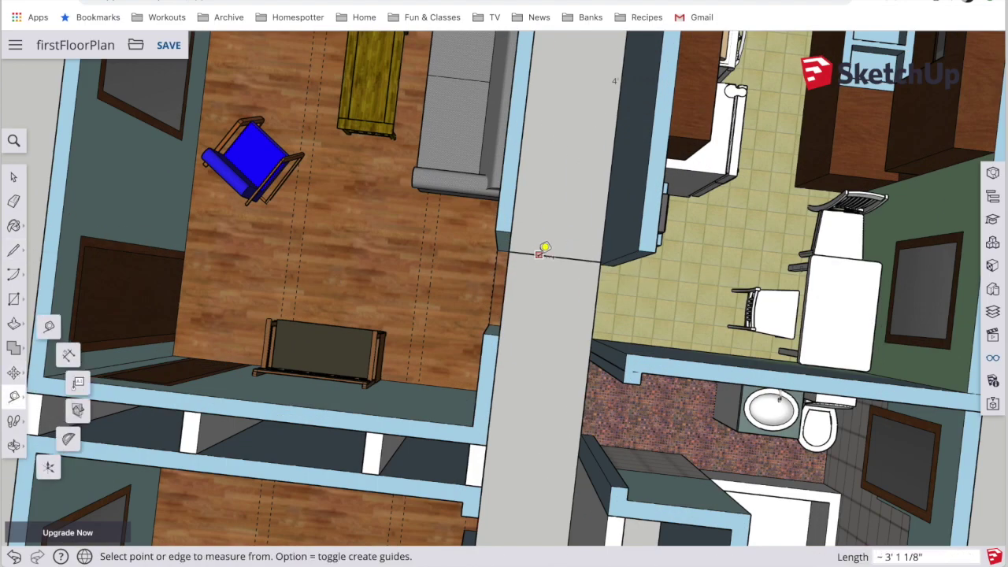
pyautogui.click(14, 298)
pyautogui.scroll(3, 604, 260)
pyautogui.moveTo(523, 245); pyautogui.dragTo(512, 210)
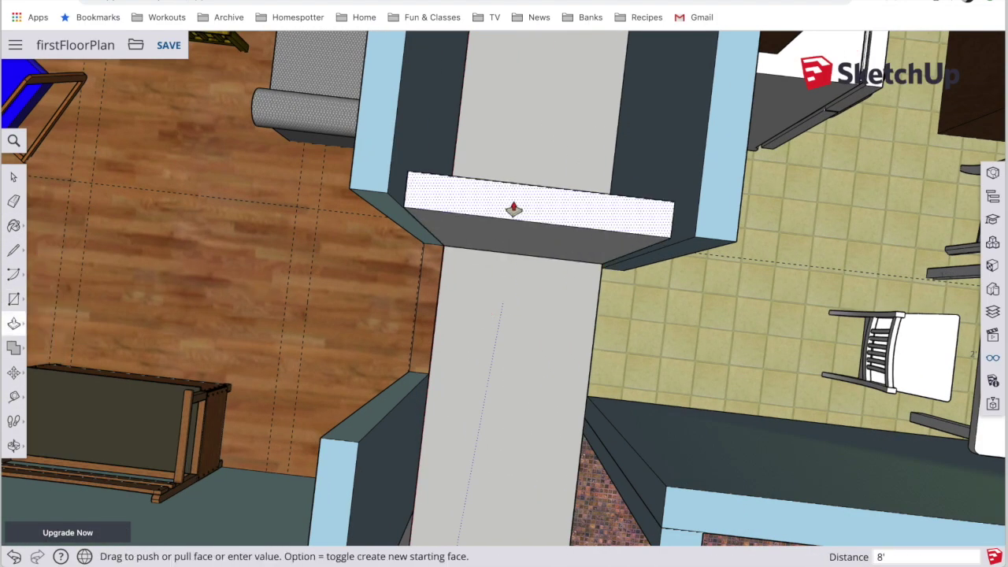
pyautogui.moveTo(513, 209); pyautogui.dragTo(170, 269, button='middle')
# - Measure from the new wall's left edge and start the door rectangle outline
pyautogui.press('t')
pyautogui.click(414, 167)
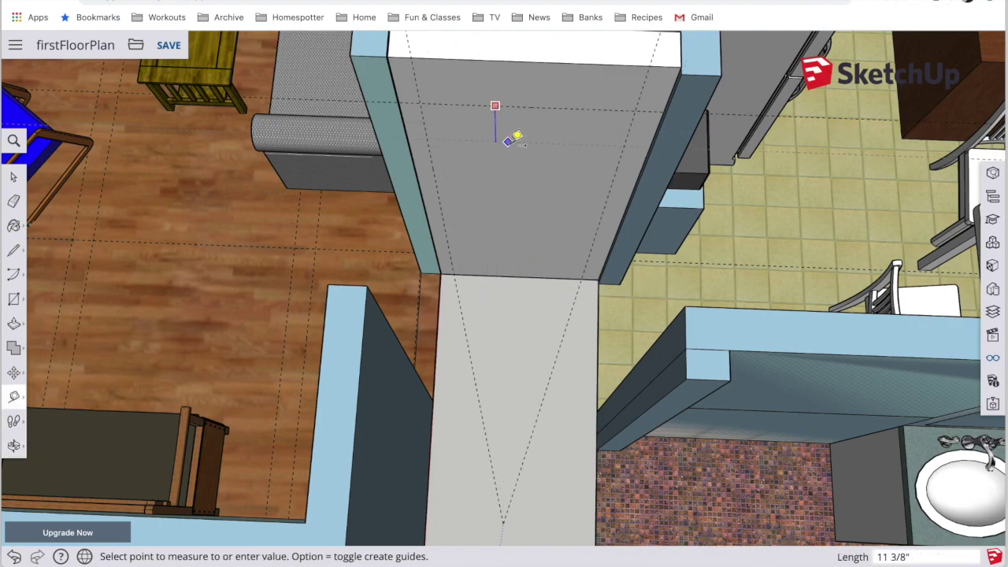
pyautogui.click(13, 299)
pyautogui.click(398, 103)
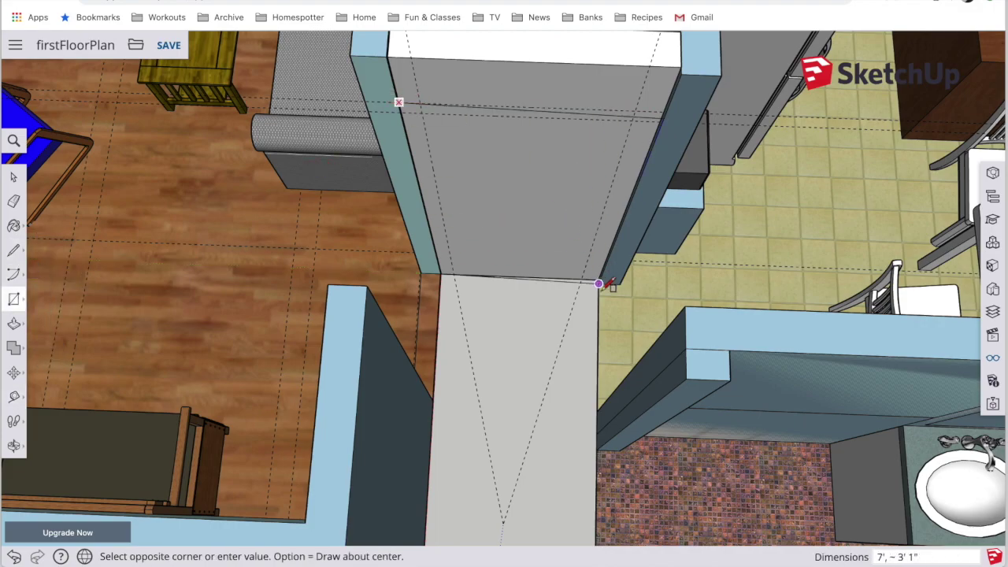
# - Paint the door panel with the Wood Cherry Original material
pyautogui.click(992, 266)
pyautogui.click(941, 162)
pyautogui.click(599, 189)
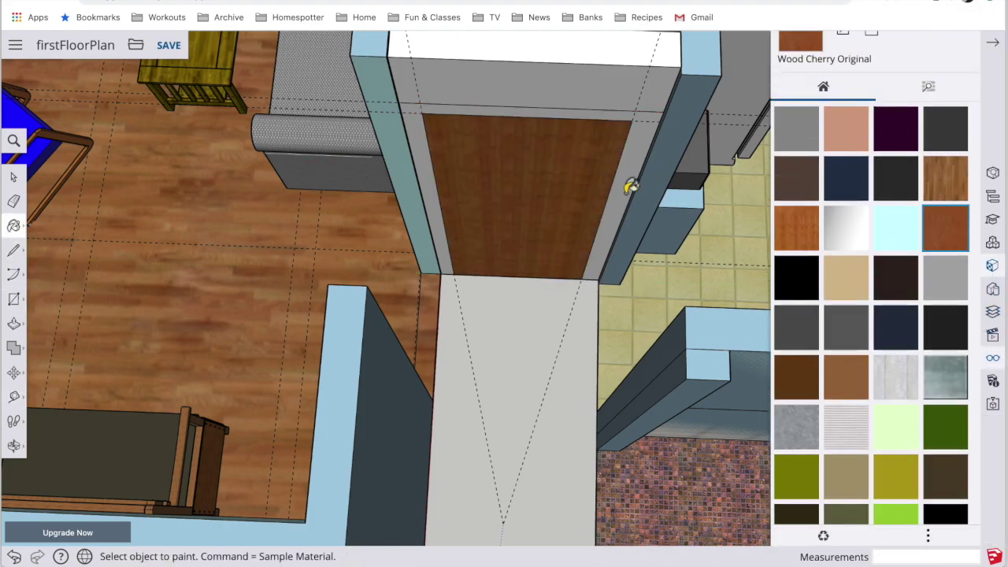
pyautogui.scroll(2, 980, 55)
pyautogui.click(992, 44)
pyautogui.moveTo(551, 197); pyautogui.dragTo(692, 315, button='middle')
# - Start a line at the wall corner and push/pull the corridor face, then review the rooms
pyautogui.click(14, 249)
pyautogui.click(395, 493)
pyautogui.click(14, 399)
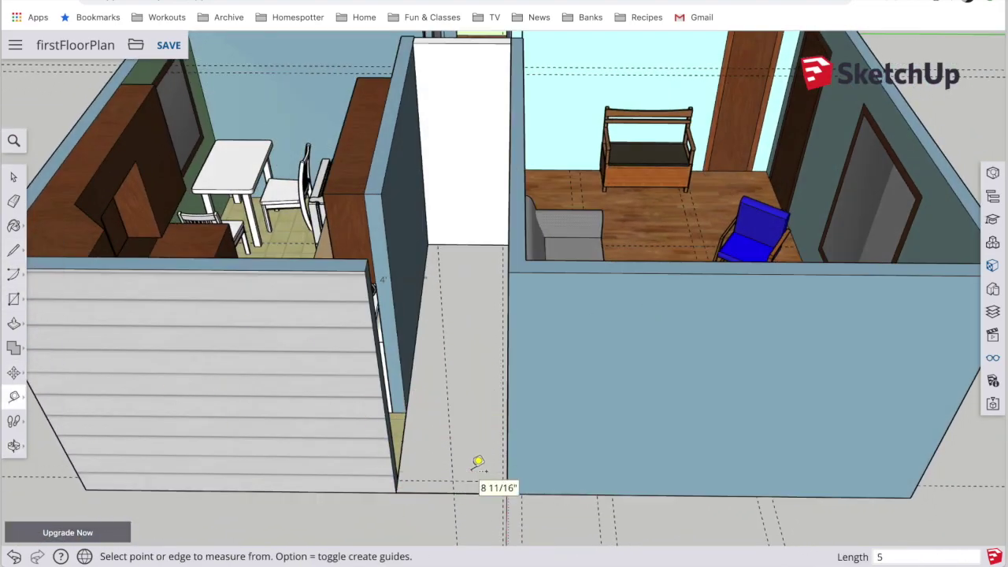
pyautogui.moveTo(479, 465); pyautogui.dragTo(273, 411, button='middle')
pyautogui.click(14, 300)
pyautogui.click(14, 323)
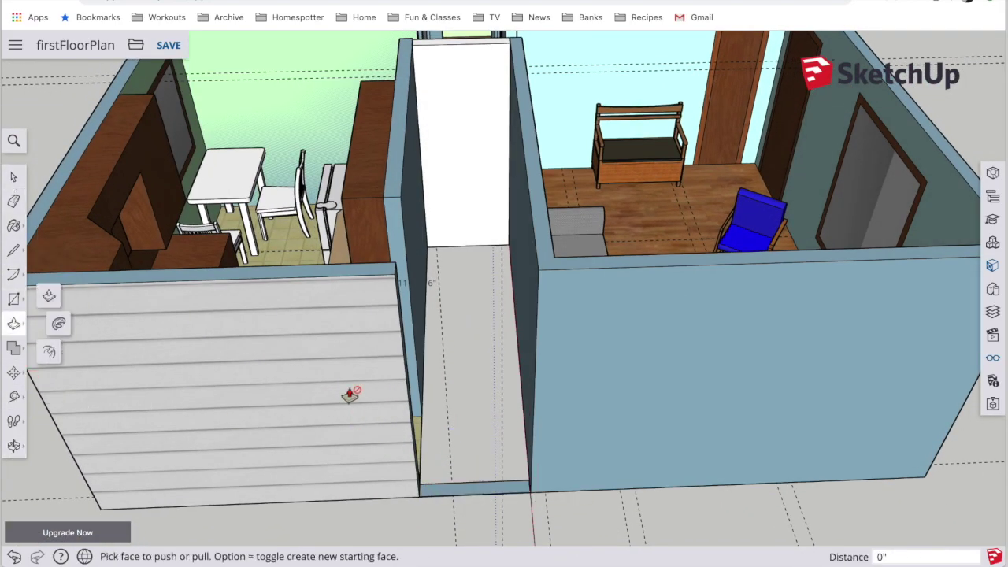
pyautogui.click(472, 423)
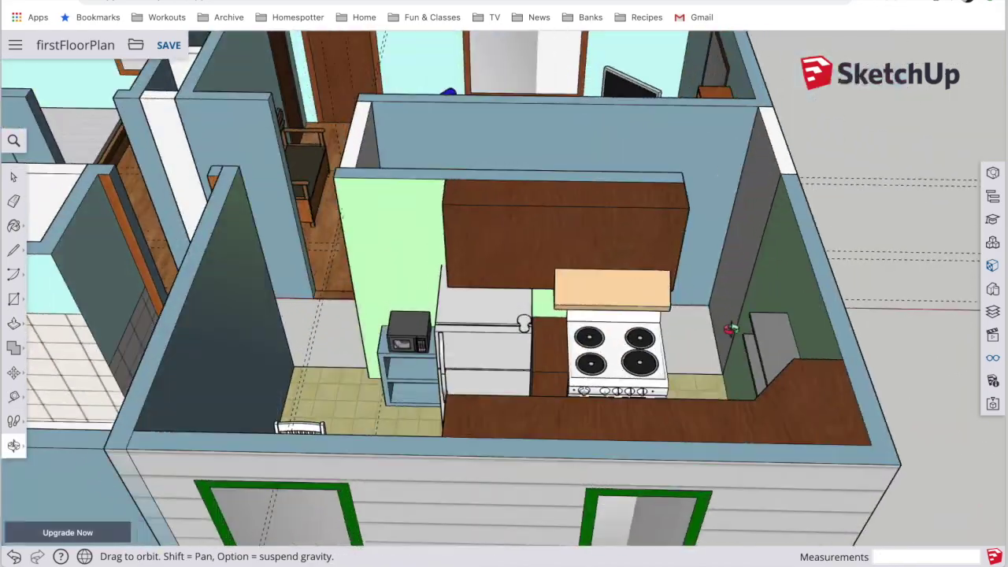
pyautogui.moveTo(730, 329); pyautogui.dragTo(592, 265)
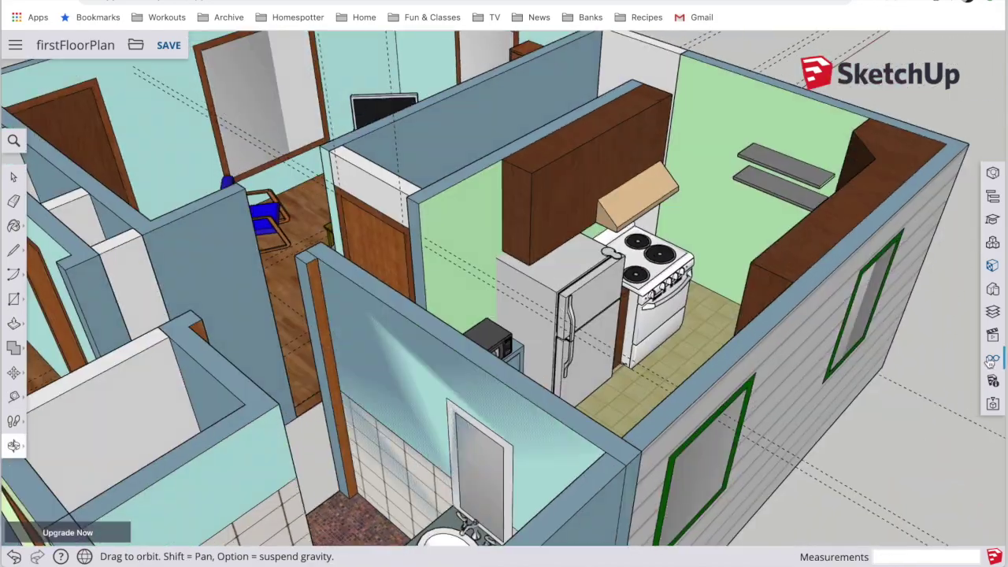
pyautogui.click(992, 357)
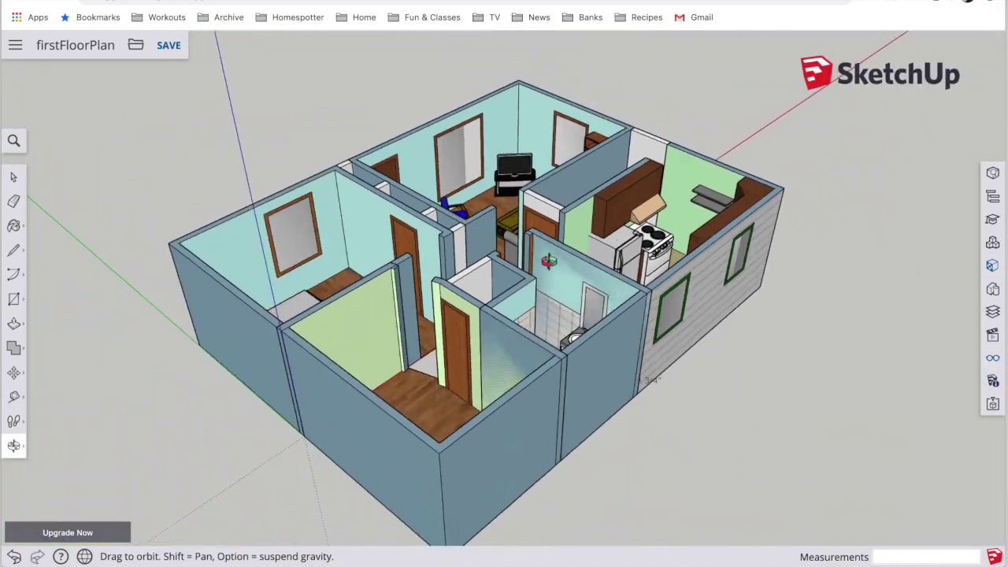
pyautogui.moveTo(549, 261); pyautogui.dragTo(638, 246)
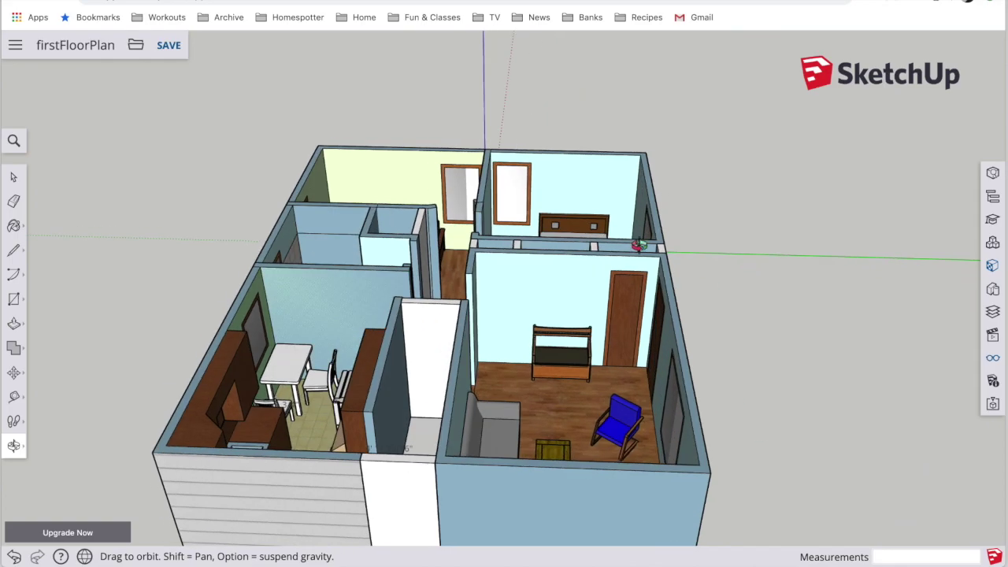
pyautogui.moveTo(426, 260); pyautogui.dragTo(428, 500)
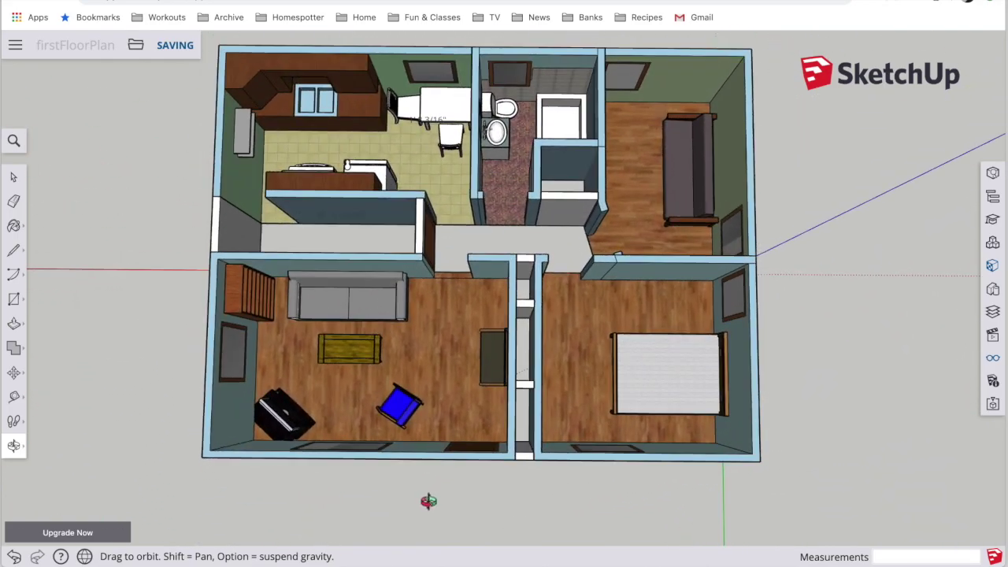